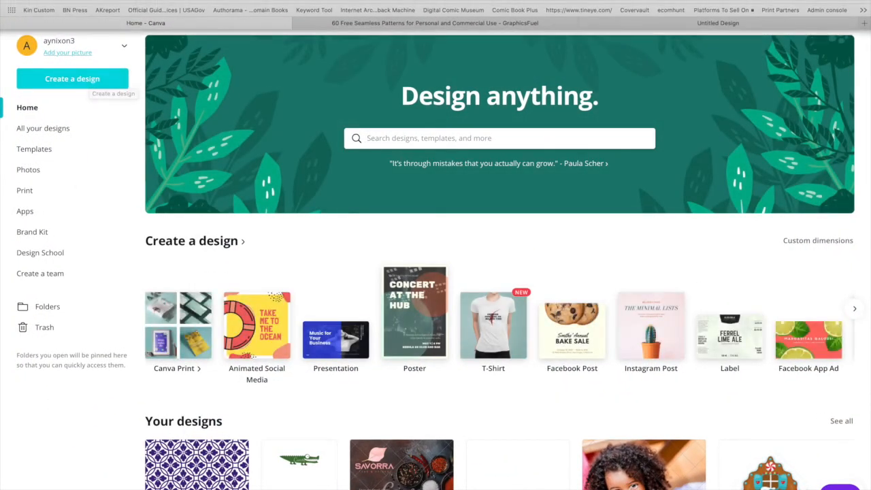
# Create a new design with custom dimensions of 5000 × 5000 px.
pyautogui.click(85, 79)
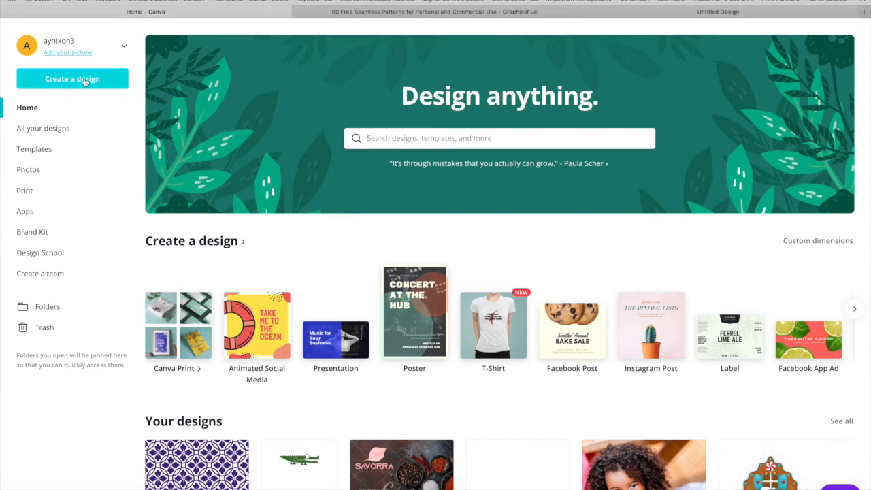
pyautogui.click(85, 79)
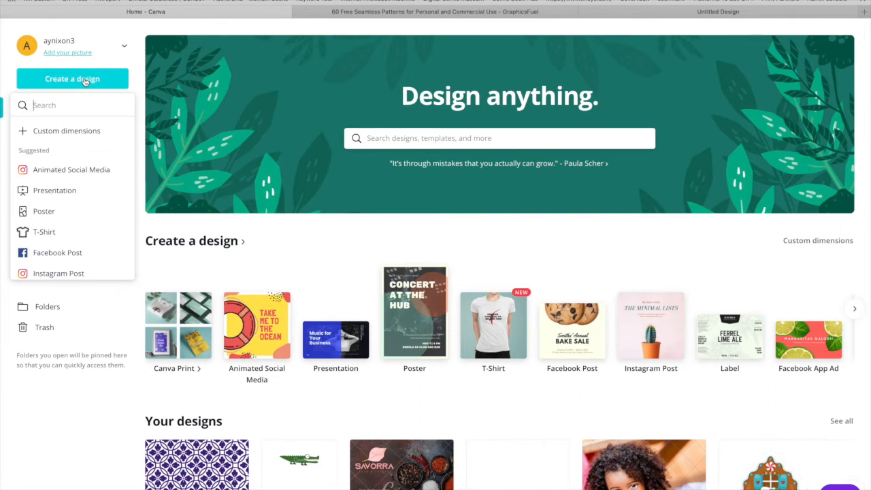
pyautogui.click(60, 132)
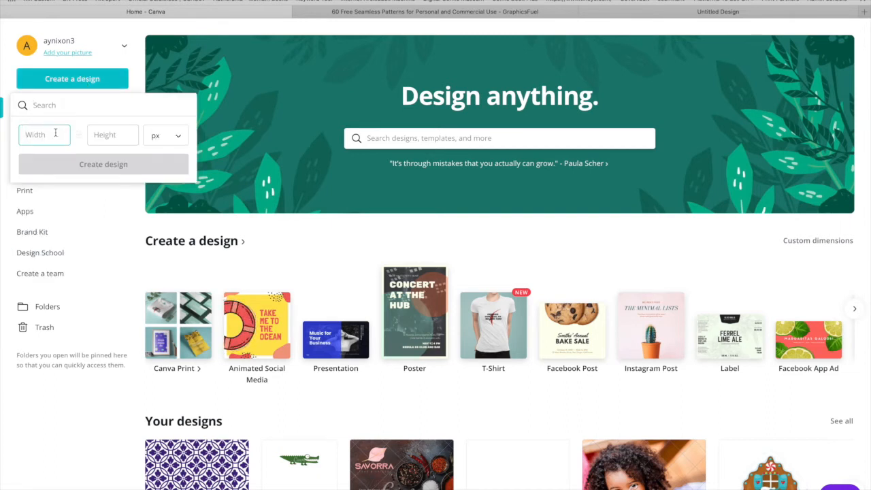
pyautogui.write('5000')
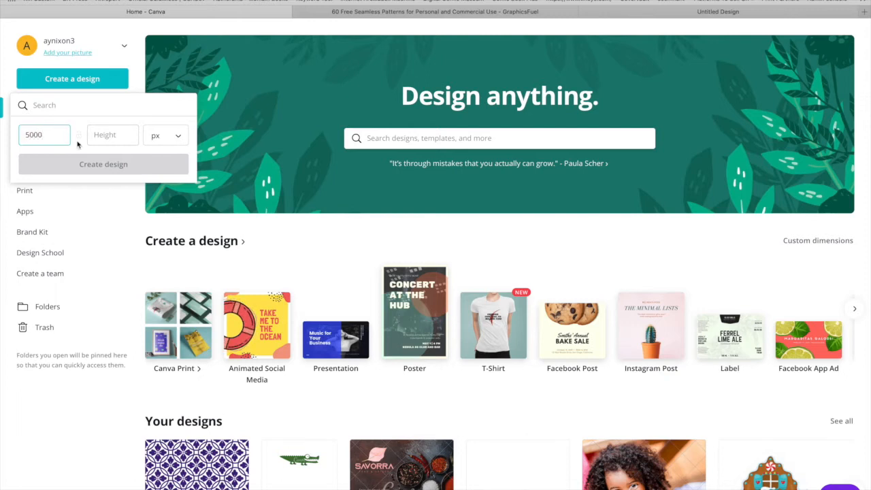
pyautogui.click(106, 128)
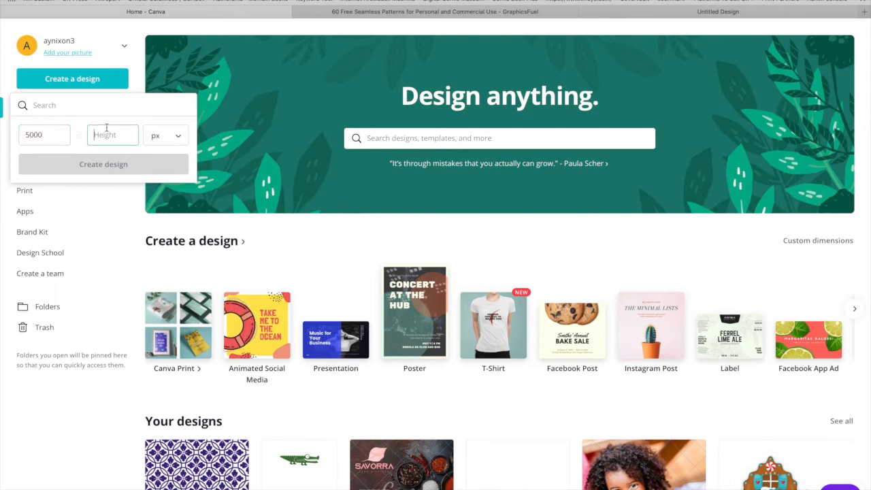
pyautogui.write('5000')
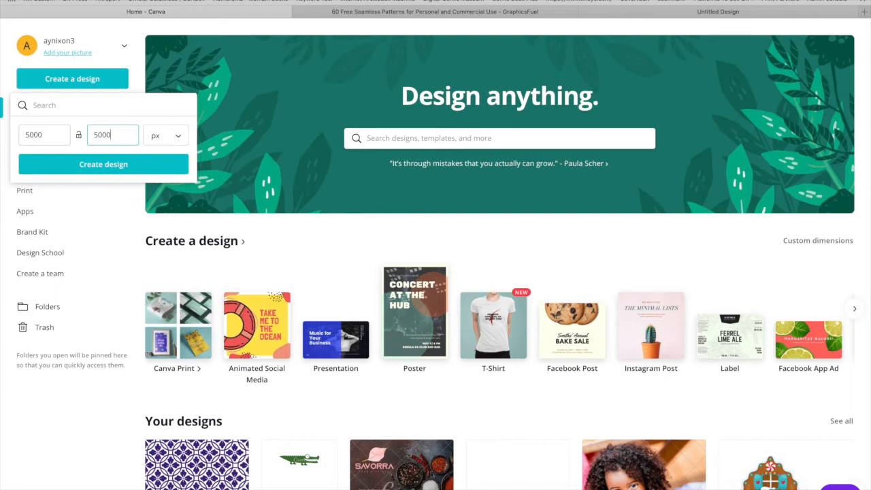
pyautogui.click(107, 165)
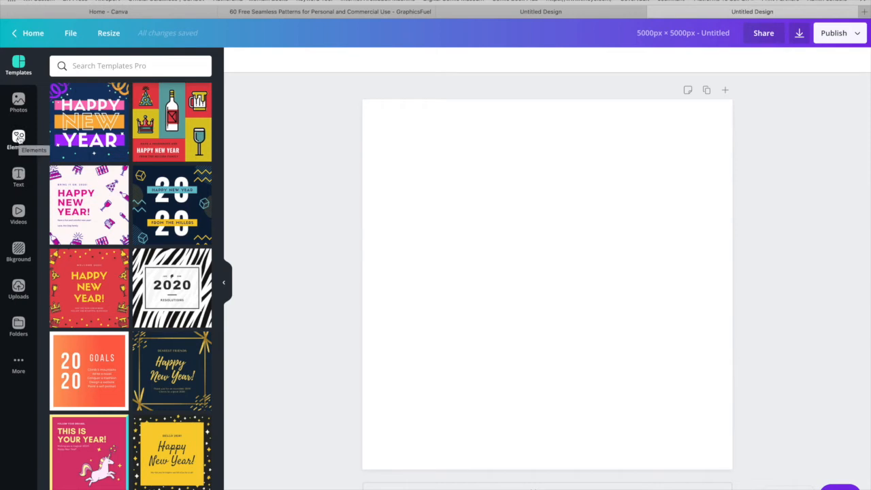
# Search the elements for "pattern" and add the free black swirling-vine pattern to the canvas.
pyautogui.click(19, 138)
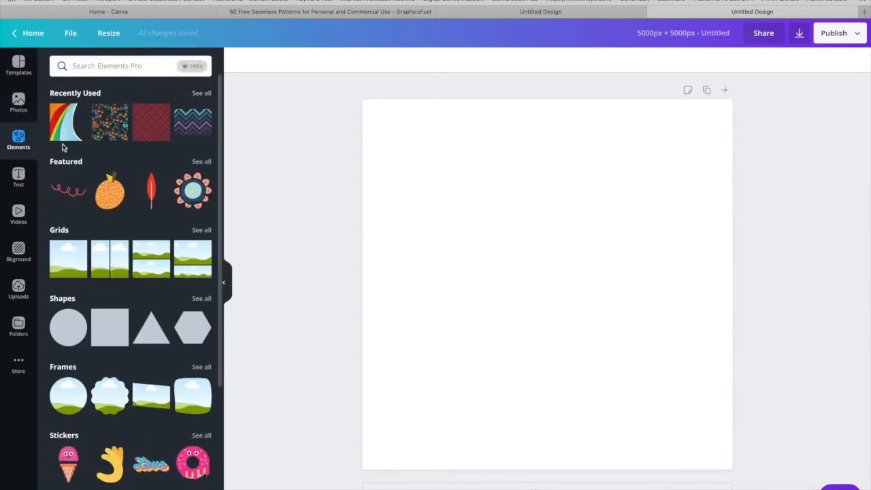
pyautogui.click(102, 65)
pyautogui.write('pattern')
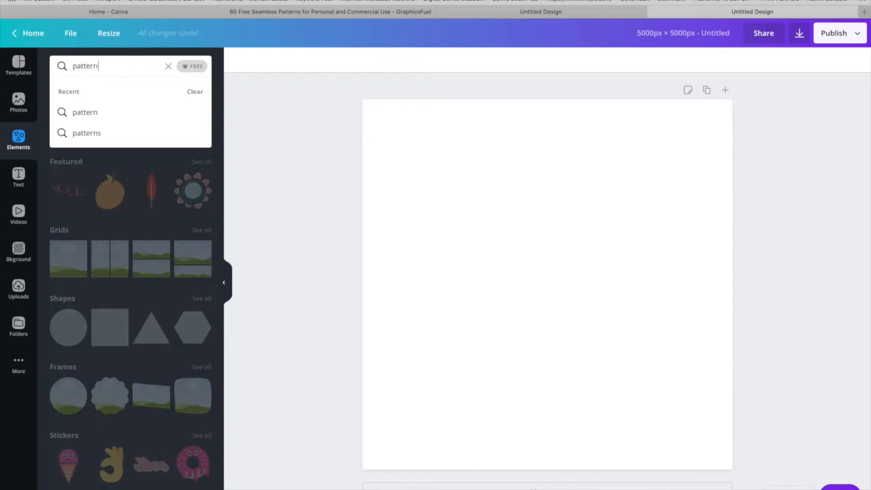
pyautogui.press('Return')
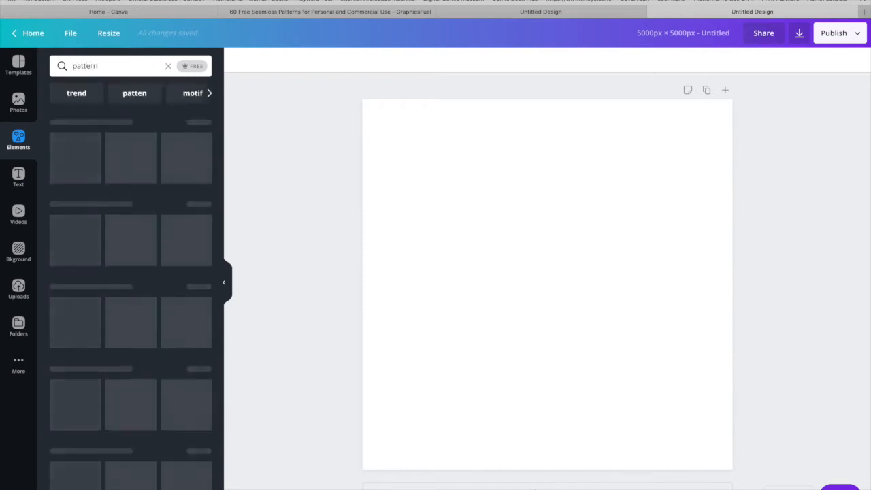
pyautogui.scroll(-10, 108, 142)
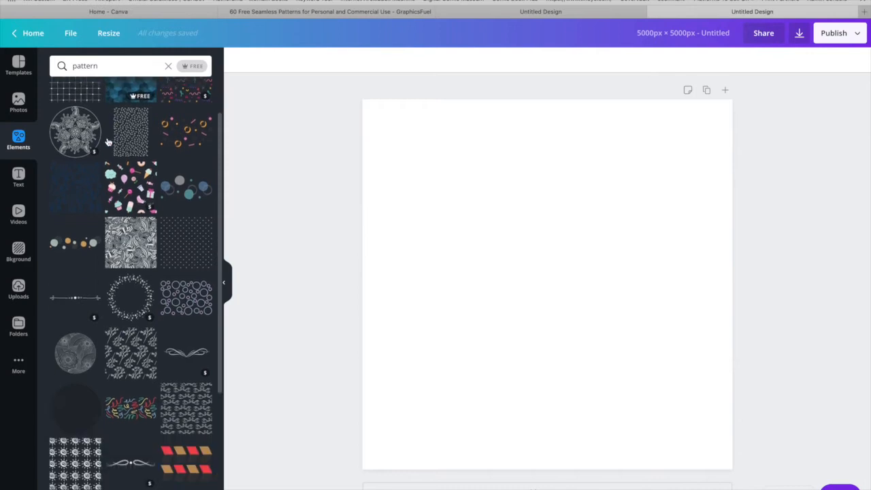
pyautogui.scroll(-5, 108, 142)
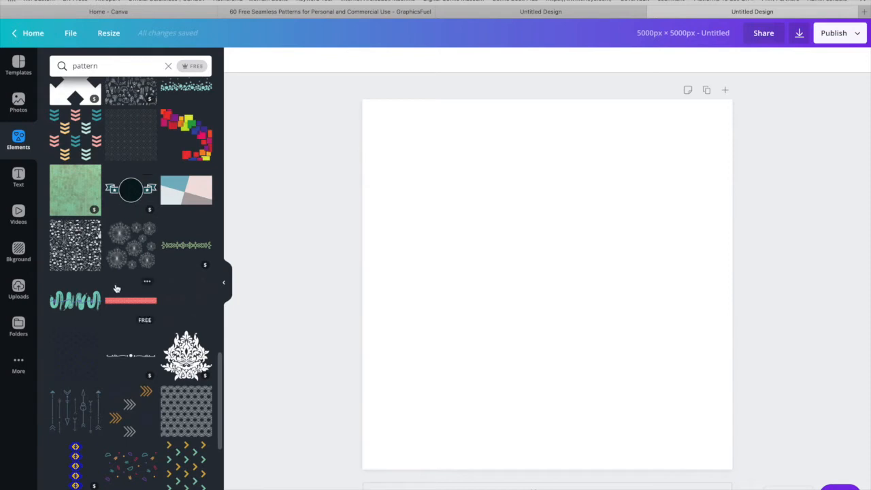
pyautogui.scroll(-4, 114, 279)
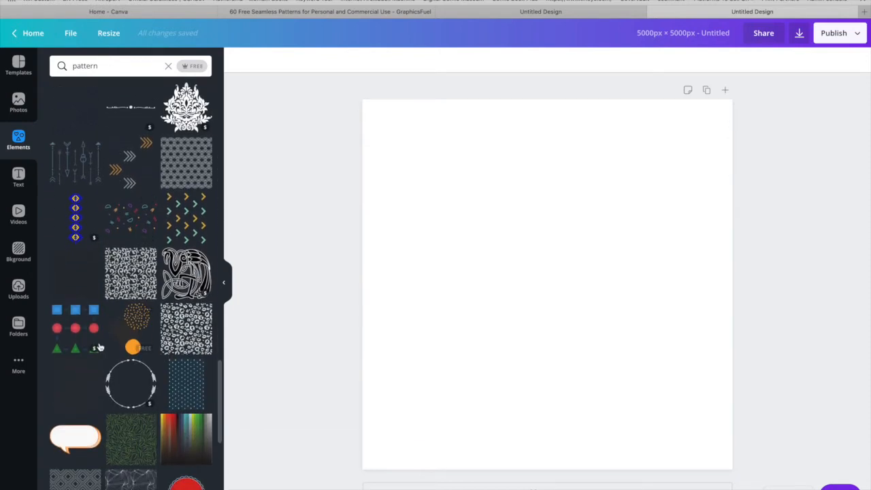
pyautogui.click(130, 274)
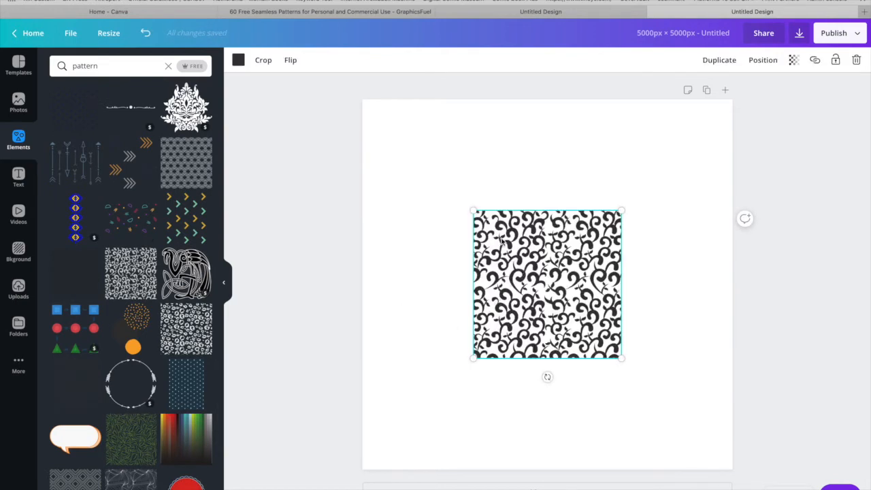
# Recolour the vine pattern violet and enlarge it to fill the whole canvas.
pyautogui.click(239, 60)
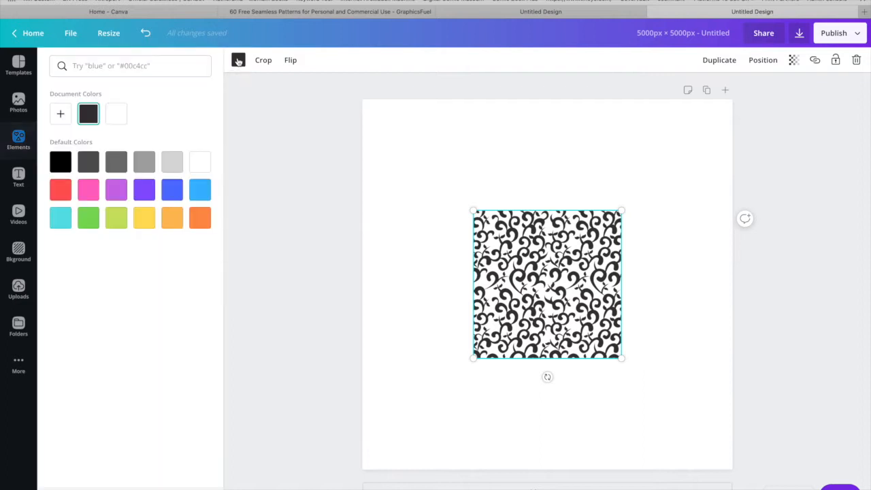
pyautogui.click(143, 191)
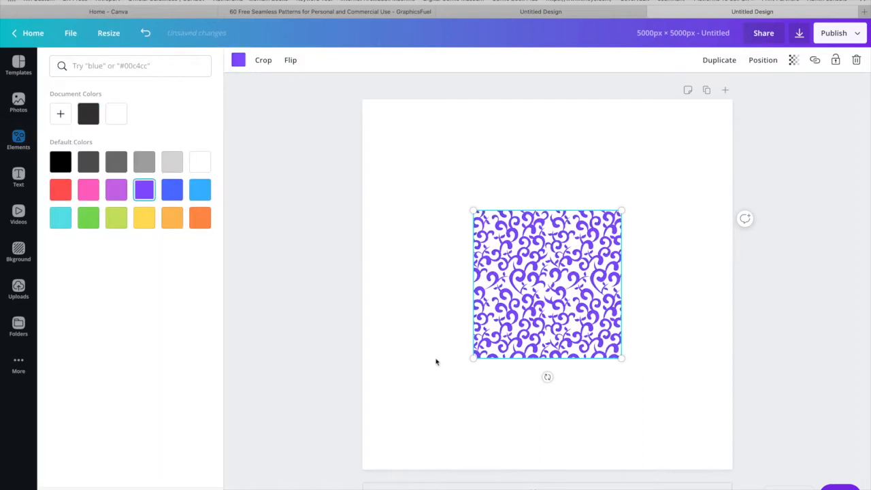
pyautogui.moveTo(474, 356); pyautogui.dragTo(373, 480)
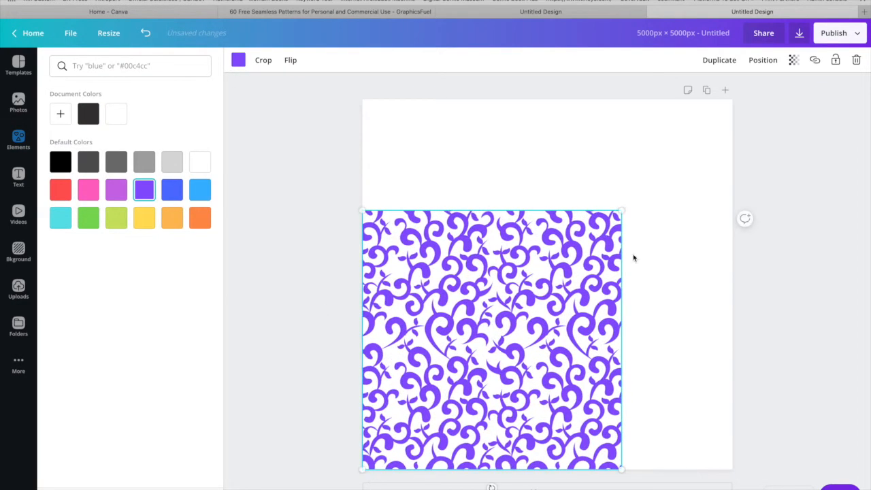
pyautogui.moveTo(624, 211); pyautogui.dragTo(758, 128)
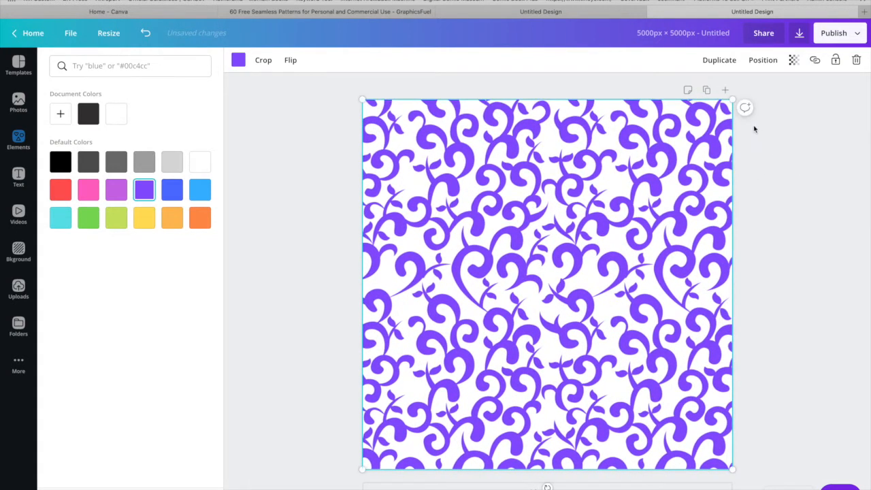
# Try the vine pattern in dark grey, yellow and light orange from the default colours.
pyautogui.click(120, 160)
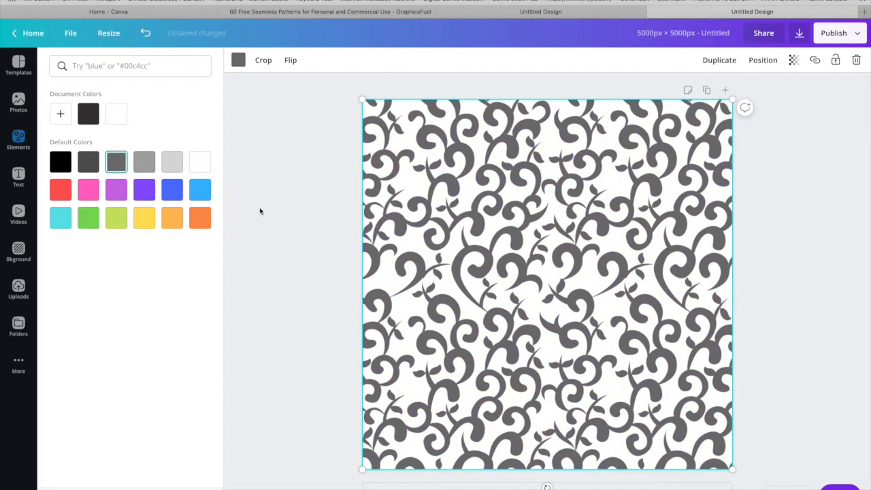
pyautogui.click(146, 218)
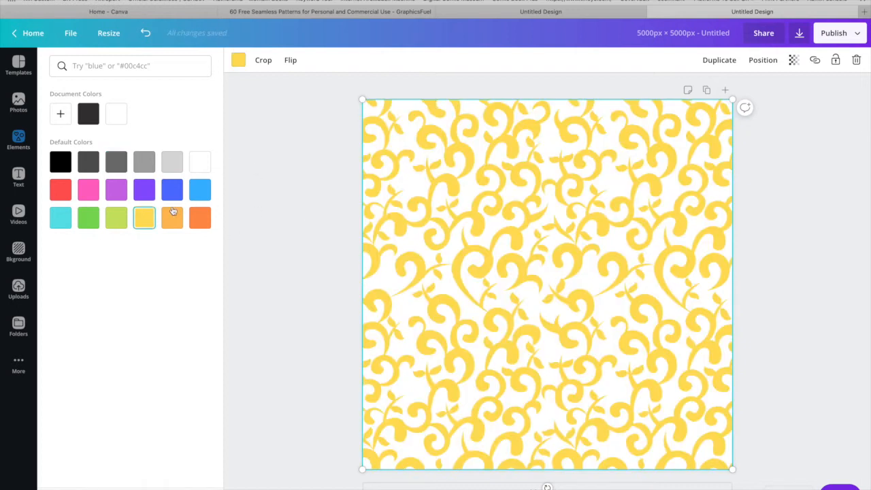
pyautogui.click(174, 212)
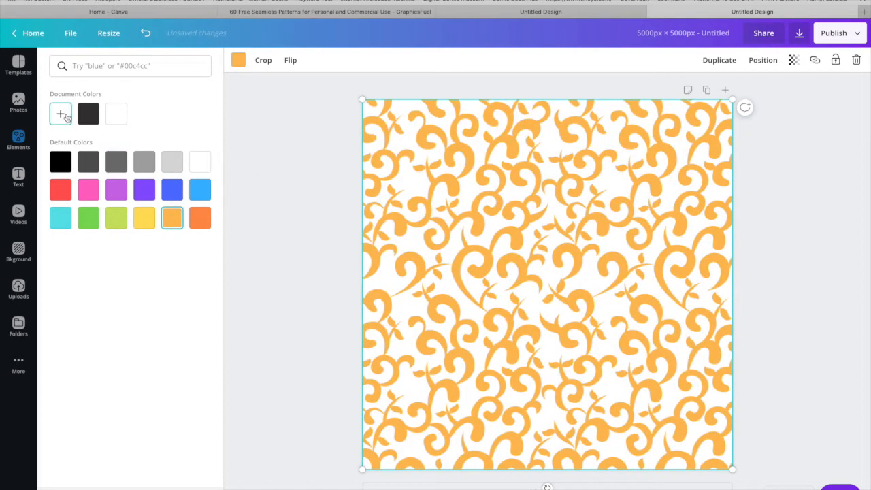
# Give the vine pattern the custom purple colour #991f9f and deselect it.
pyautogui.click(60, 116)
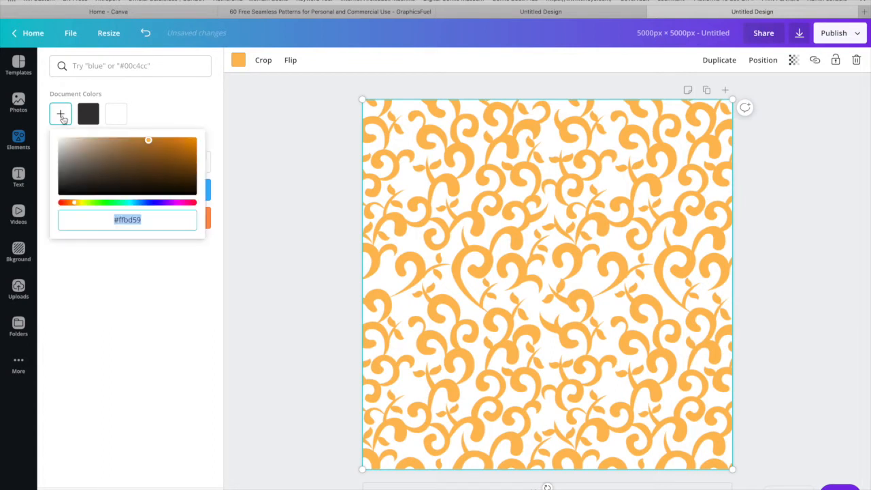
pyautogui.moveTo(180, 143); pyautogui.dragTo(182, 160)
pyautogui.click(170, 202)
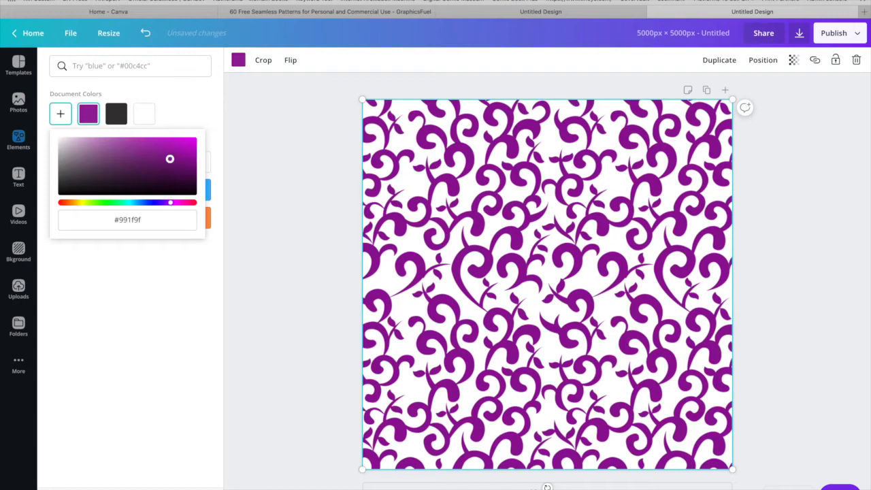
pyautogui.click(304, 240)
pyautogui.click(304, 240)
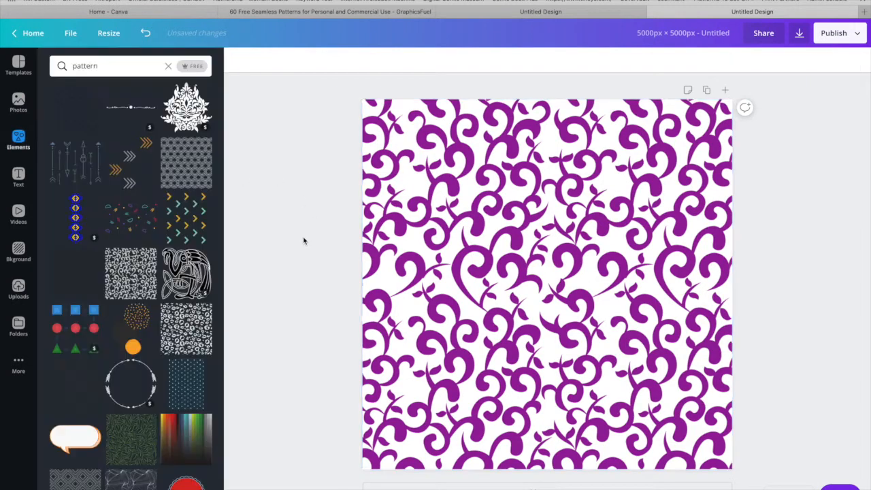
# Try the free red plaid element from the pattern results on the canvas and remove it again.
pyautogui.scroll(-5, 130, 247)
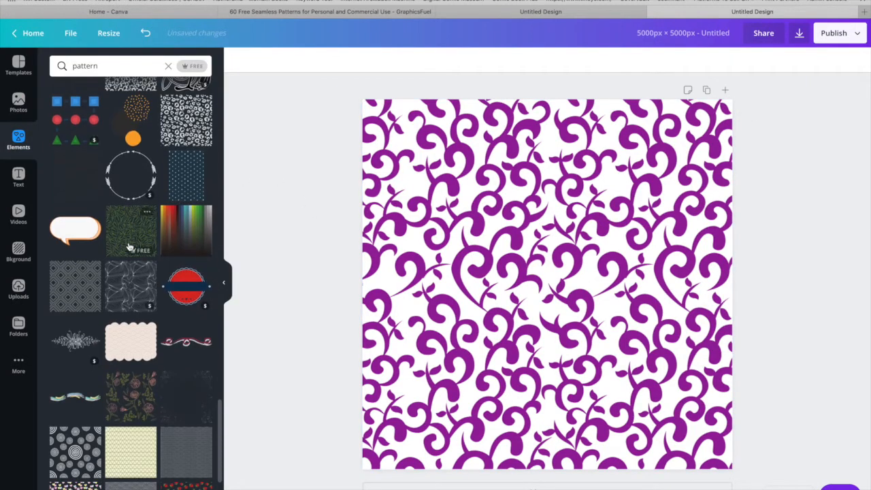
pyautogui.scroll(-3, 78, 279)
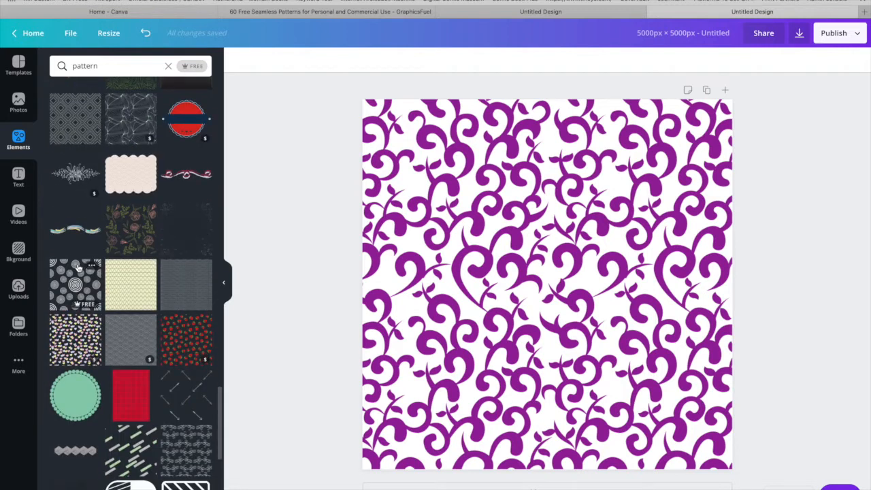
pyautogui.scroll(-1, 78, 269)
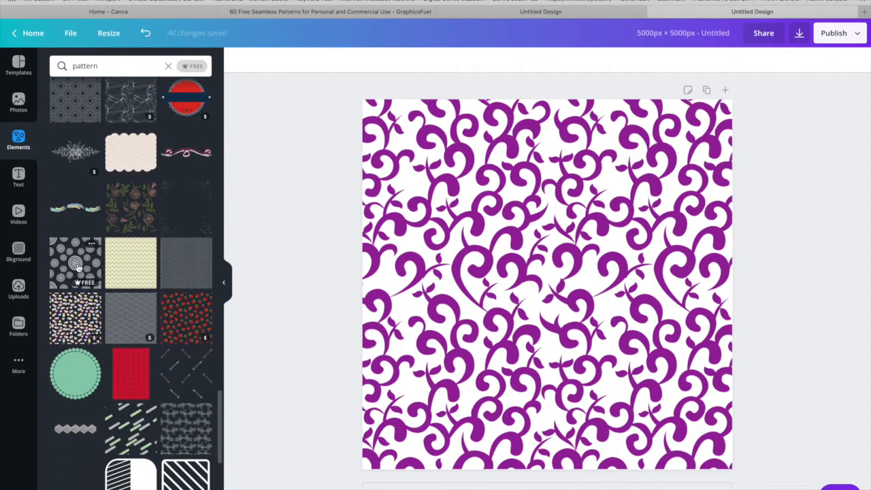
pyautogui.click(129, 376)
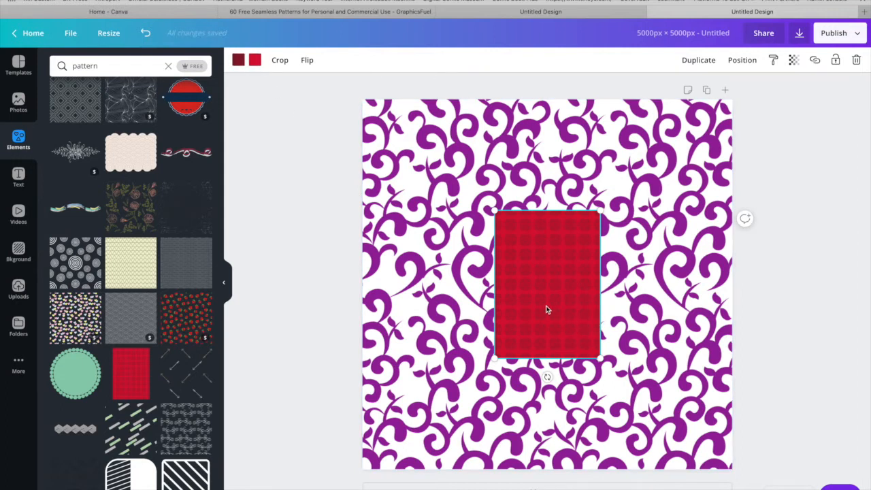
pyautogui.press('Delete')
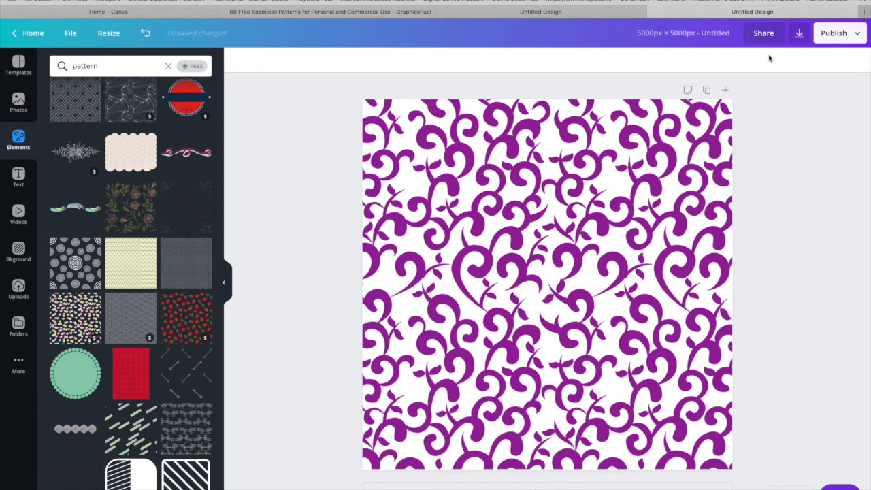
# Name the design "Pattern 1".
pyautogui.click(713, 36)
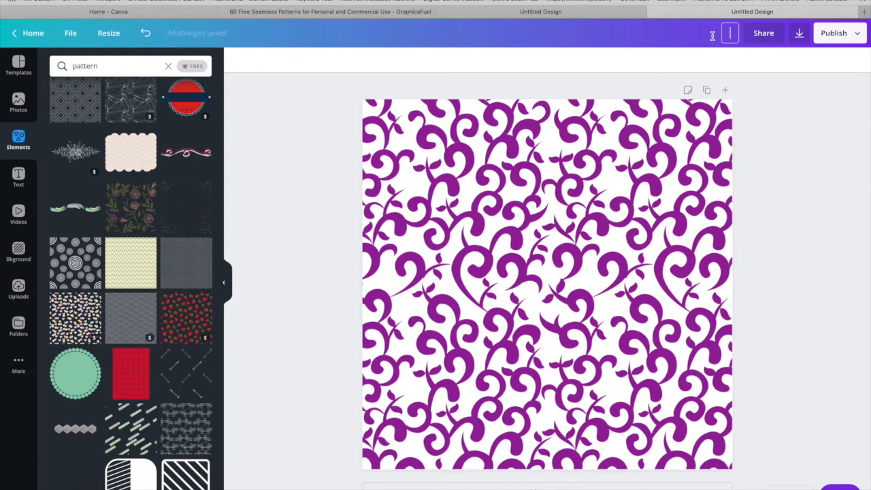
pyautogui.write('Patterns')
pyautogui.press('BackSpace')
pyautogui.write('1')
# Download the design as a PNG with a transparent background.
pyautogui.click(799, 33)
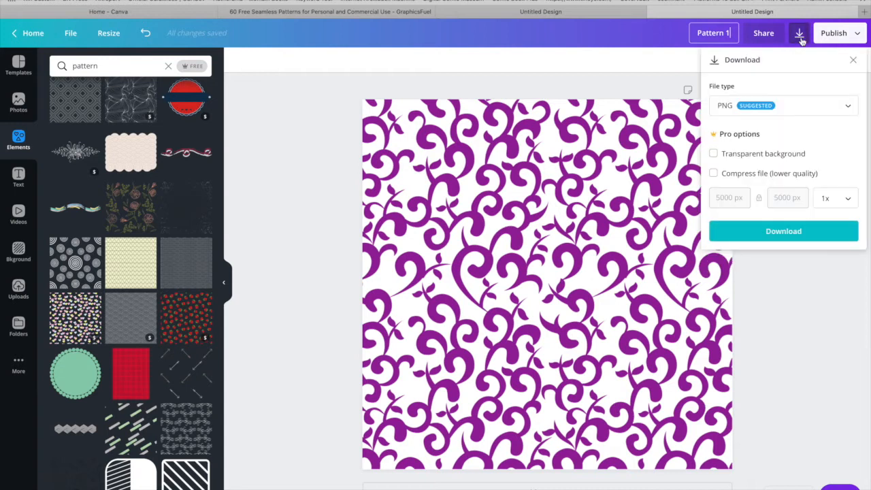
pyautogui.click(714, 154)
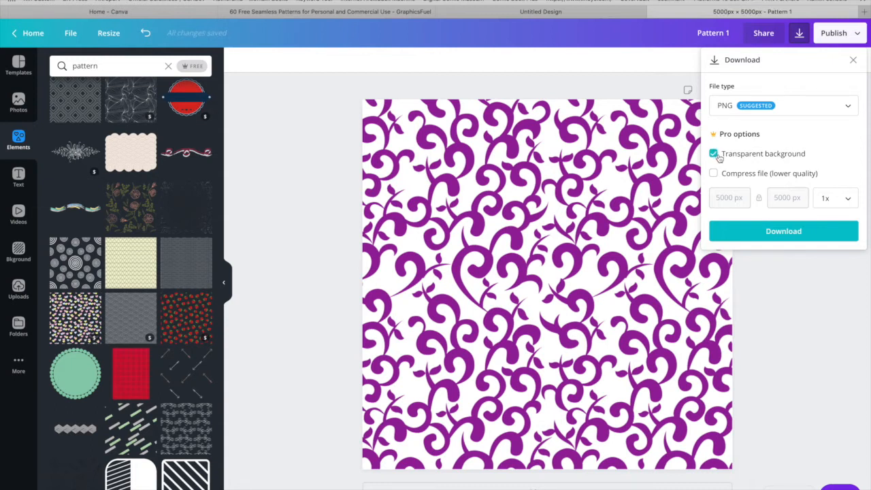
pyautogui.click(770, 234)
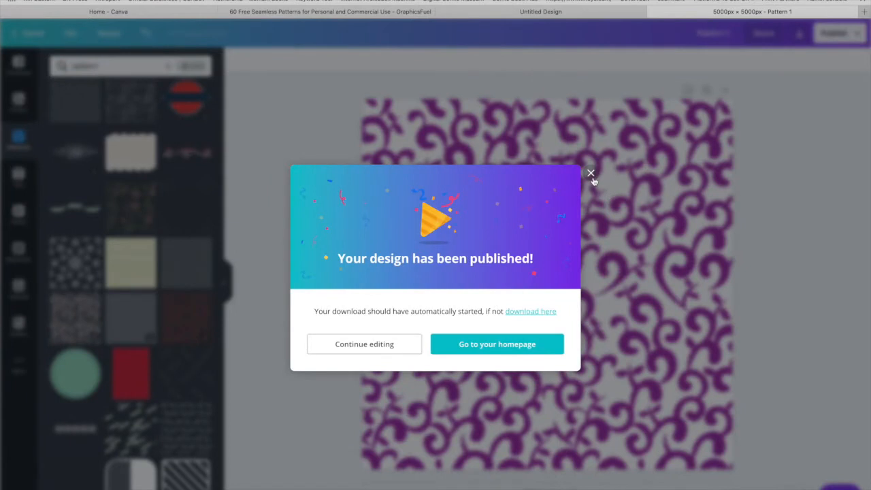
# Recolour the page background with the medium grey default swatch, shifting the vine pattern down for access and back up to fill the page.
pyautogui.click(590, 174)
pyautogui.moveTo(637, 135); pyautogui.dragTo(640, 183)
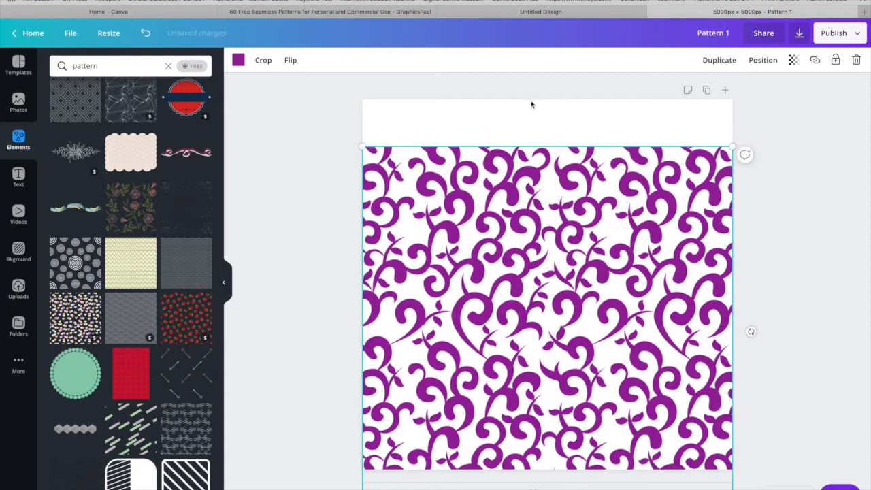
pyautogui.click(527, 103)
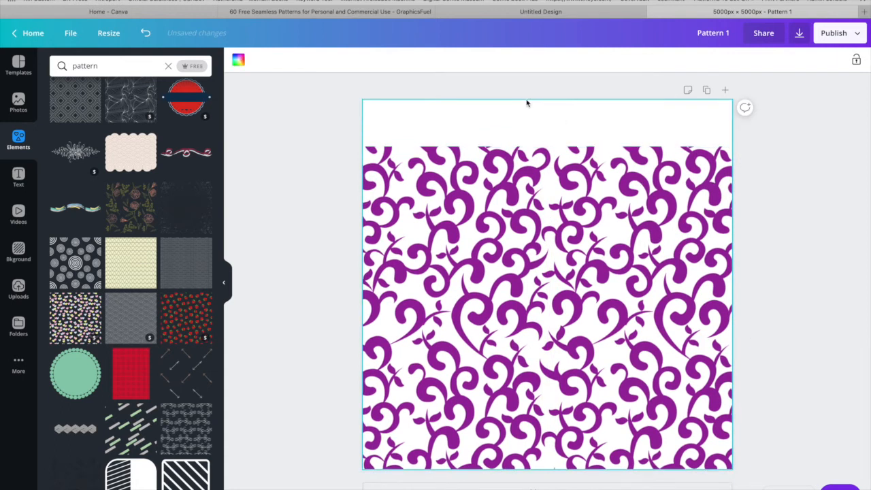
pyautogui.click(237, 62)
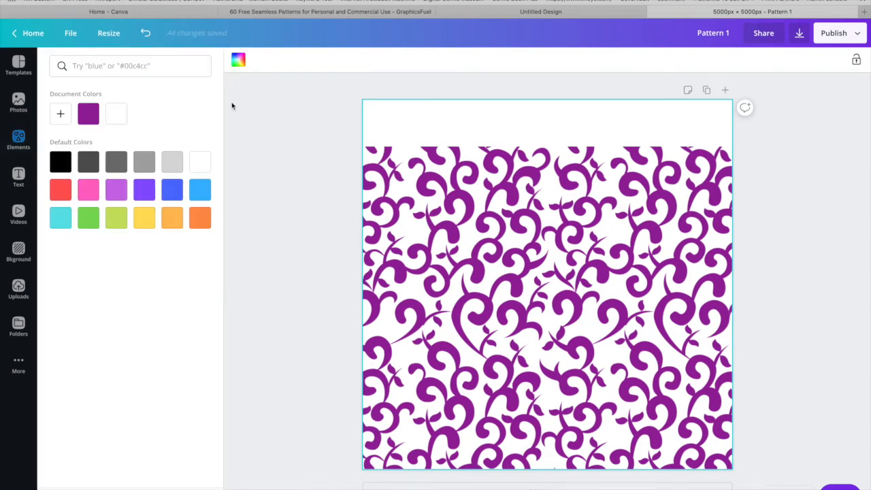
pyautogui.click(93, 162)
pyautogui.click(114, 163)
pyautogui.click(138, 163)
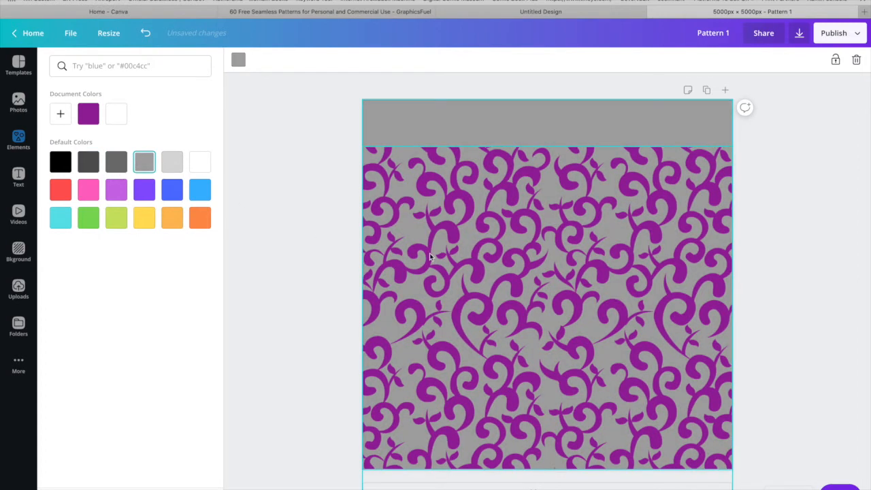
pyautogui.click(454, 233)
pyautogui.moveTo(454, 232); pyautogui.dragTo(452, 184)
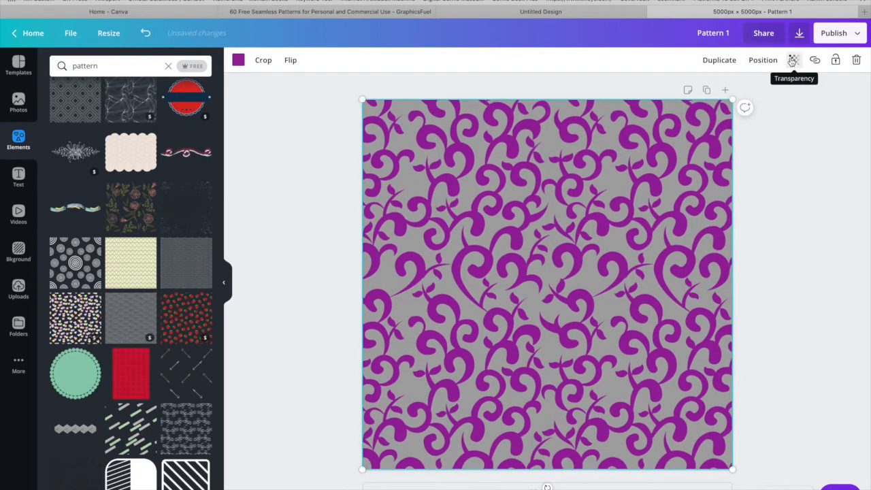
# Download the grey-background design as a 1x PNG without transparency, view the downloaded image, and return to the design.
pyautogui.click(800, 36)
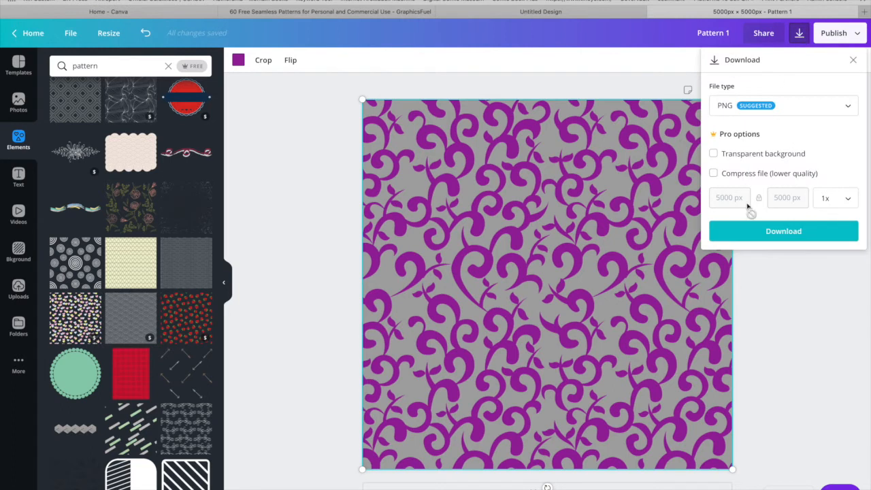
pyautogui.click(752, 235)
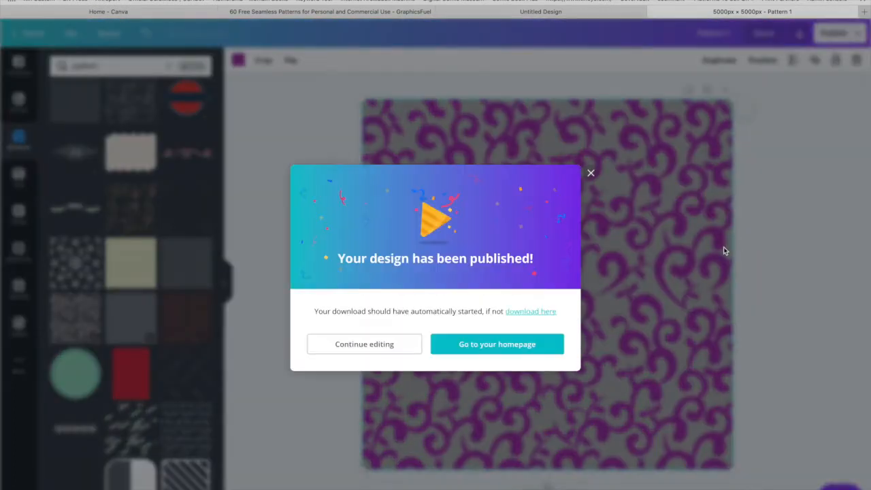
pyautogui.hotkey('ctrl', 'Left')
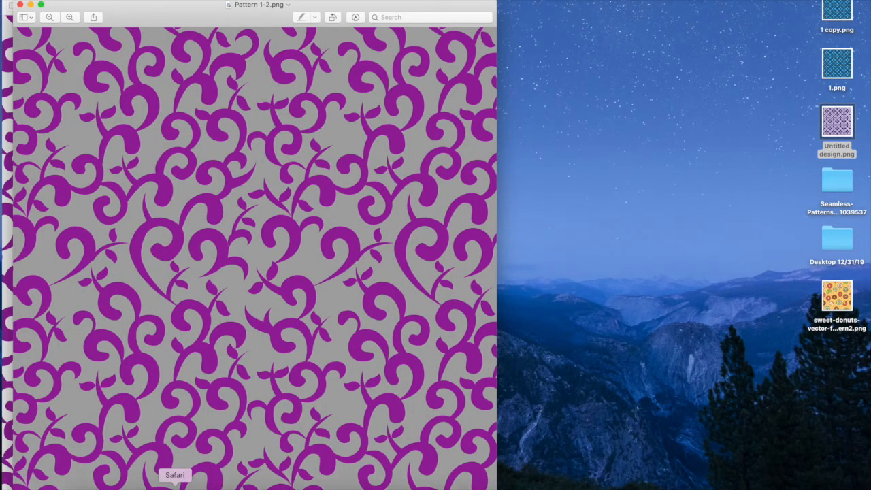
pyautogui.click(175, 489)
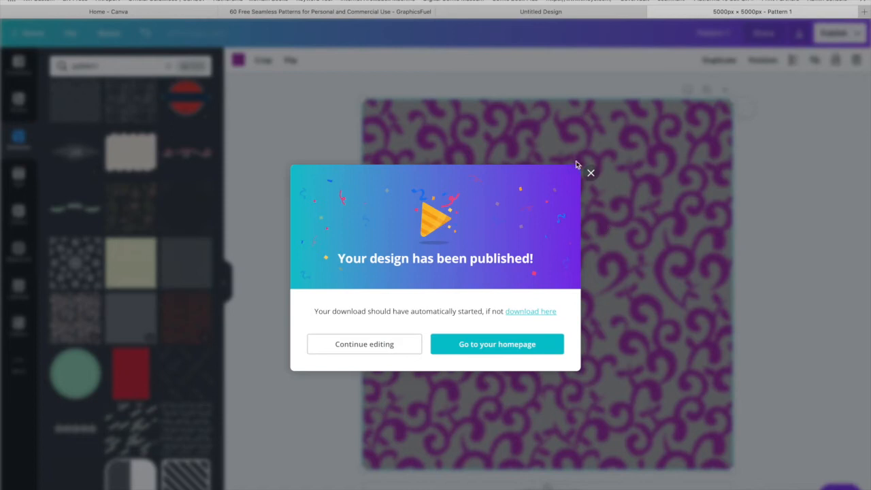
pyautogui.click(590, 173)
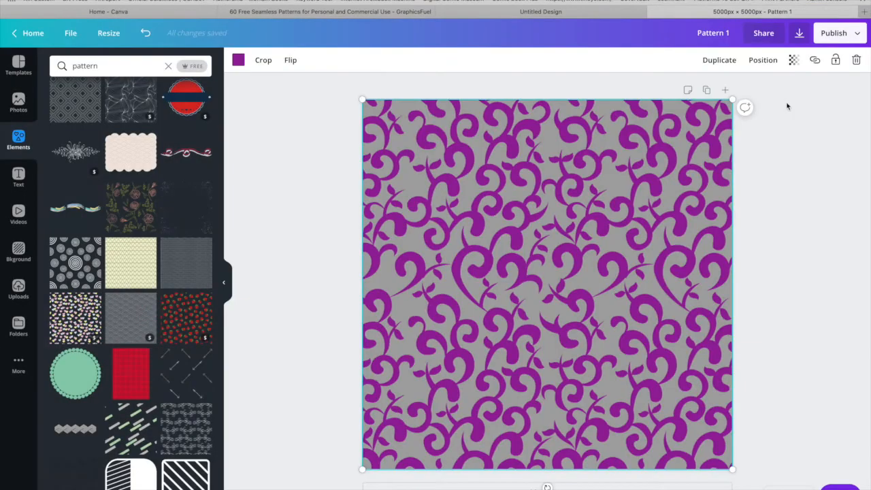
# Set the size multiplier for the PNG download to 3x.
pyautogui.click(800, 38)
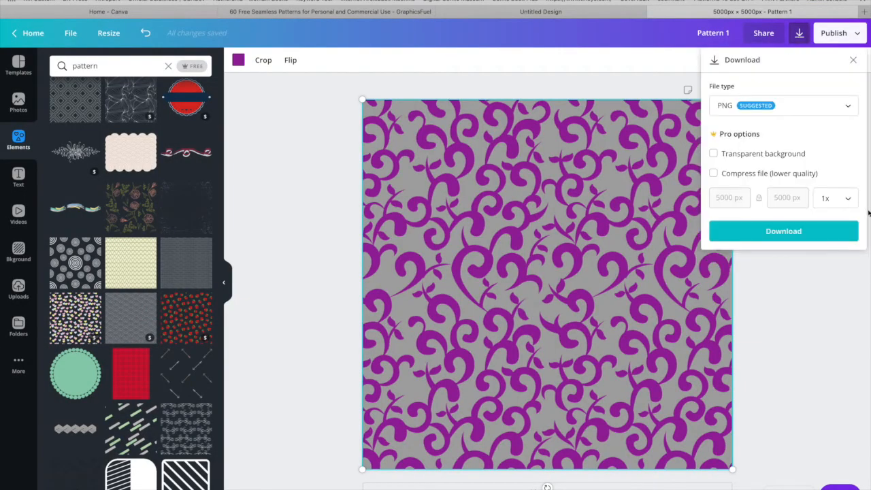
pyautogui.click(849, 199)
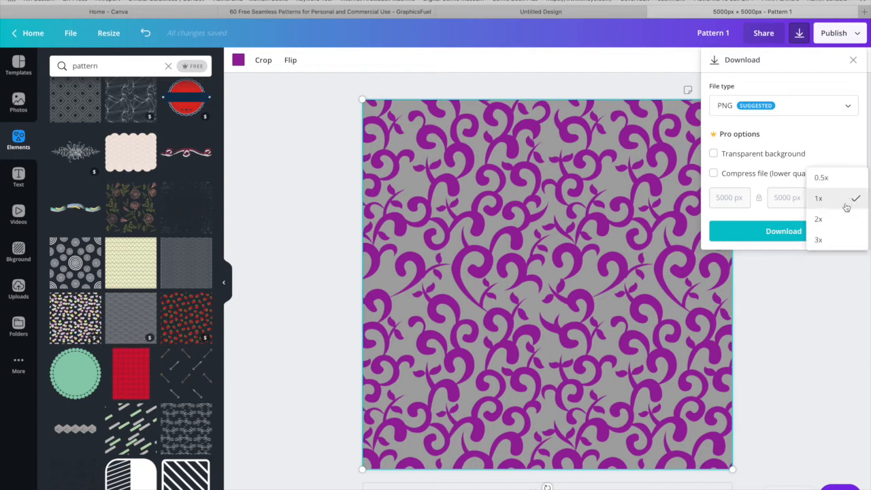
pyautogui.click(820, 241)
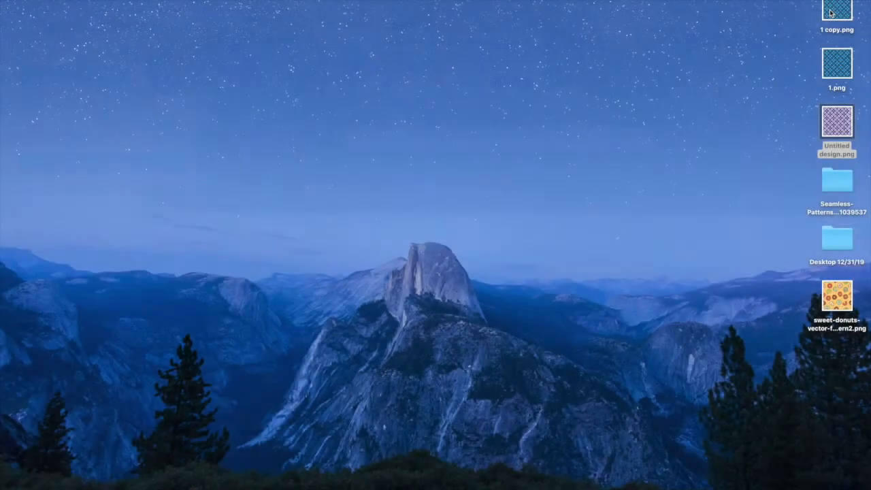
# Show the file information for 1 copy.png and 1.png on the desktop to compare their pixel dimensions.
pyautogui.click(831, 12)
pyautogui.rightClick(831, 12)
pyautogui.moveTo(803, 26)
pyautogui.click(765, 65)
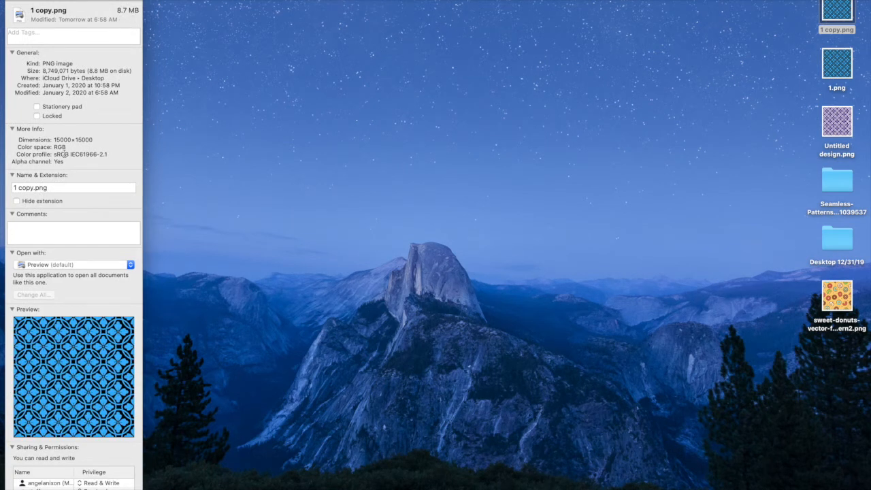
pyautogui.click(836, 65)
pyautogui.rightClick(835, 65)
pyautogui.moveTo(812, 81)
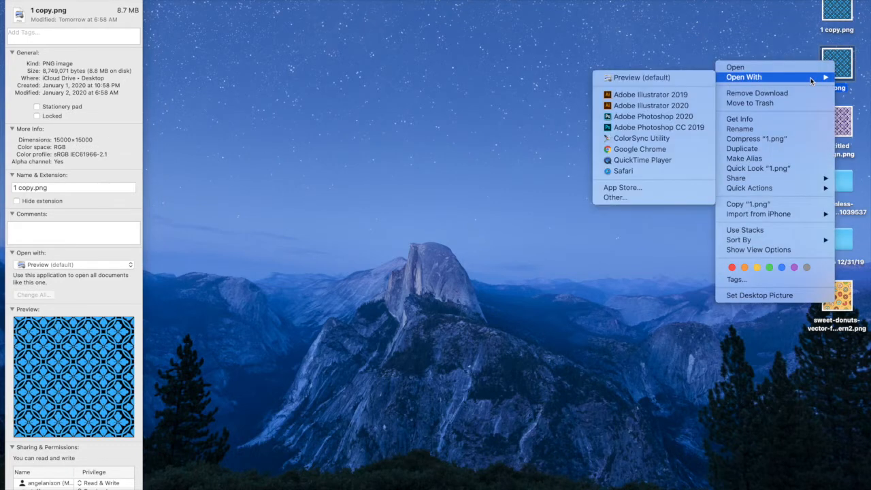
pyautogui.click(729, 119)
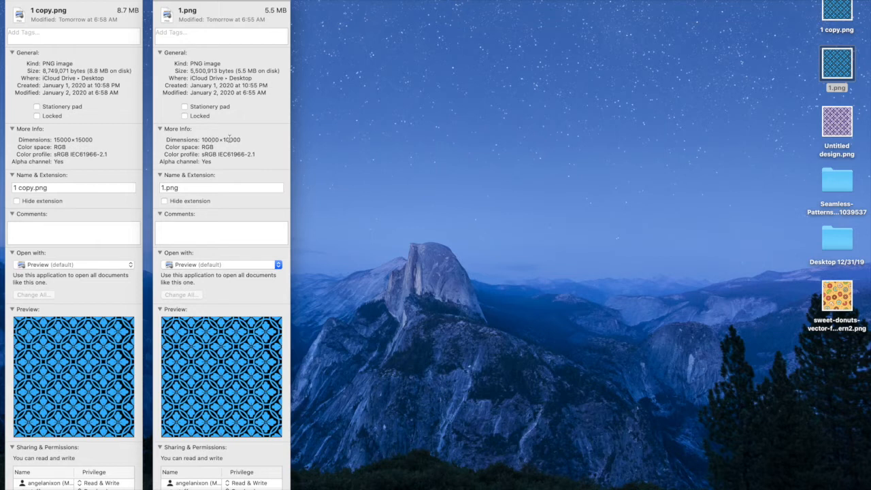
pyautogui.click(836, 120)
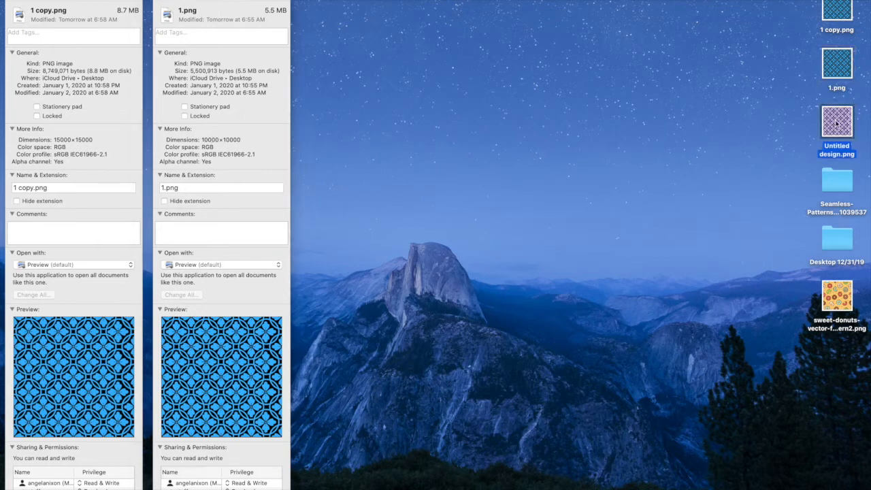
pyautogui.rightClick(835, 119)
pyautogui.moveTo(808, 133)
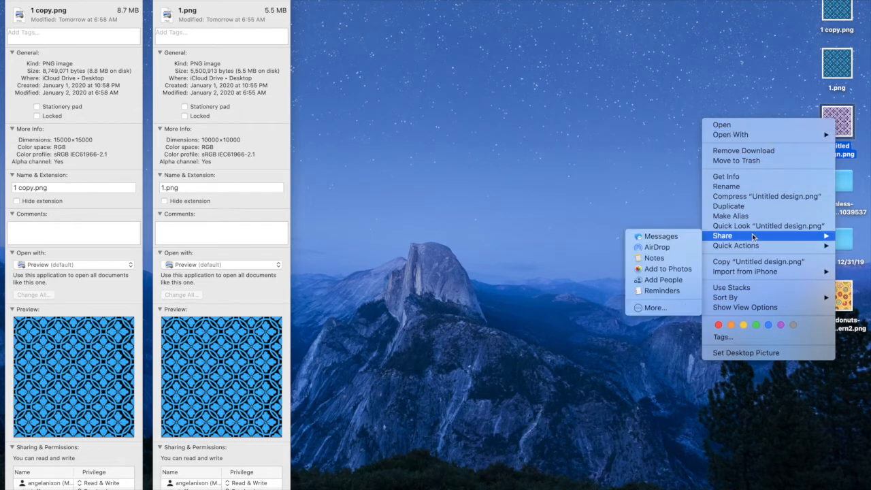
# Show the file information for the sweet-donuts pattern image to check its dimensions, and close all the open information windows.
pyautogui.rightClick(842, 298)
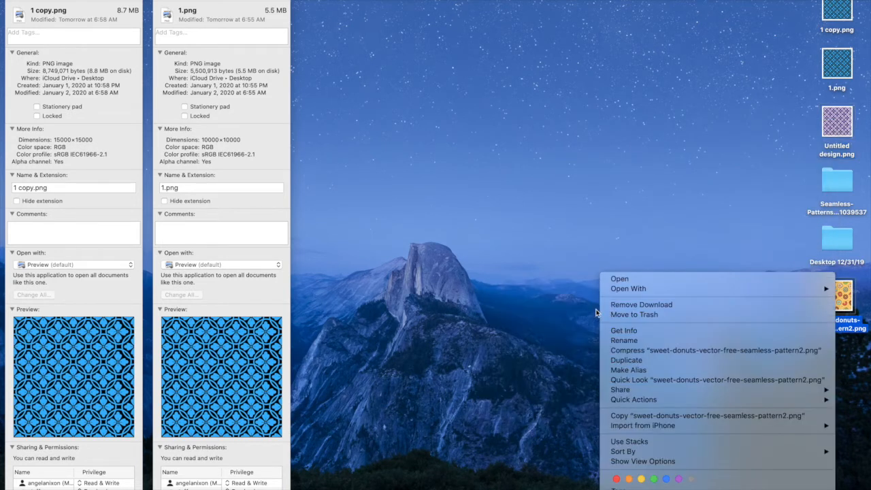
pyautogui.click(620, 331)
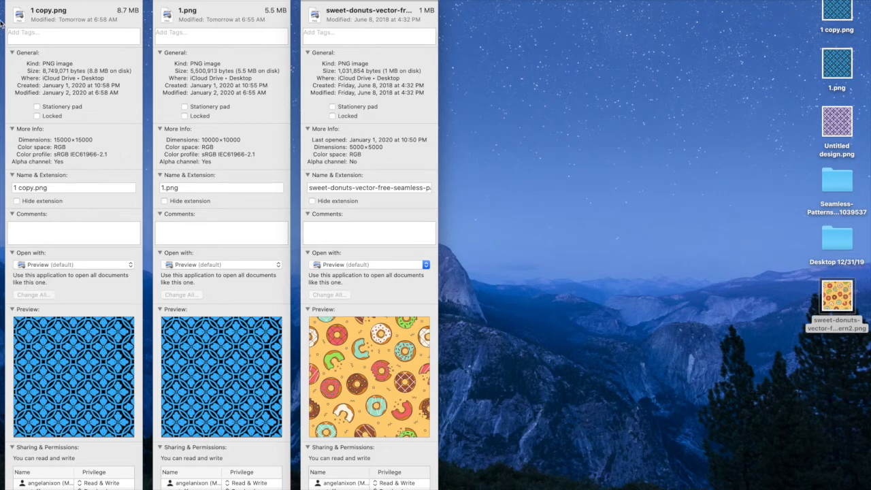
pyautogui.click(11, 1)
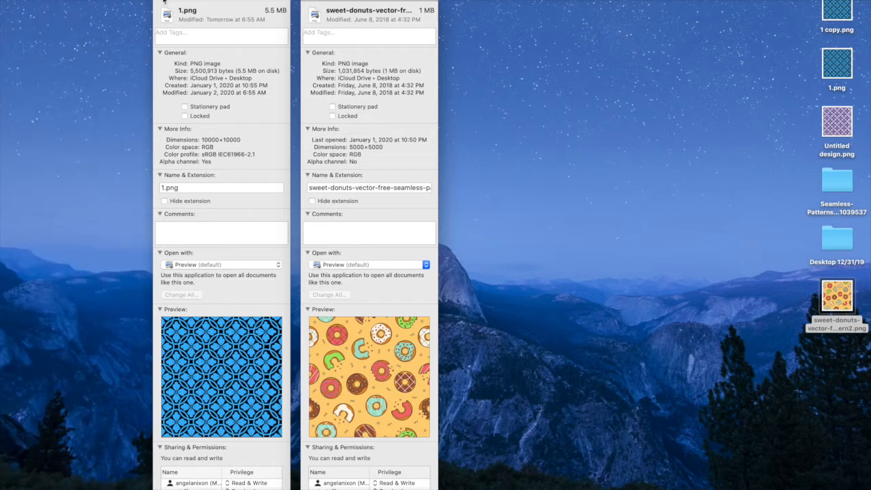
pyautogui.click(163, 2)
pyautogui.click(308, 2)
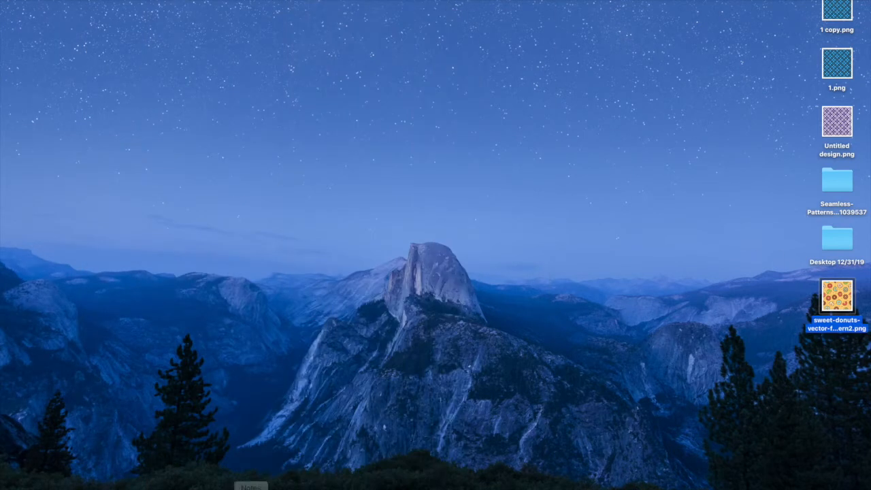
# Switch to Safari, go to the Printful website, and open its Mockup Generator.
pyautogui.click(164, 485)
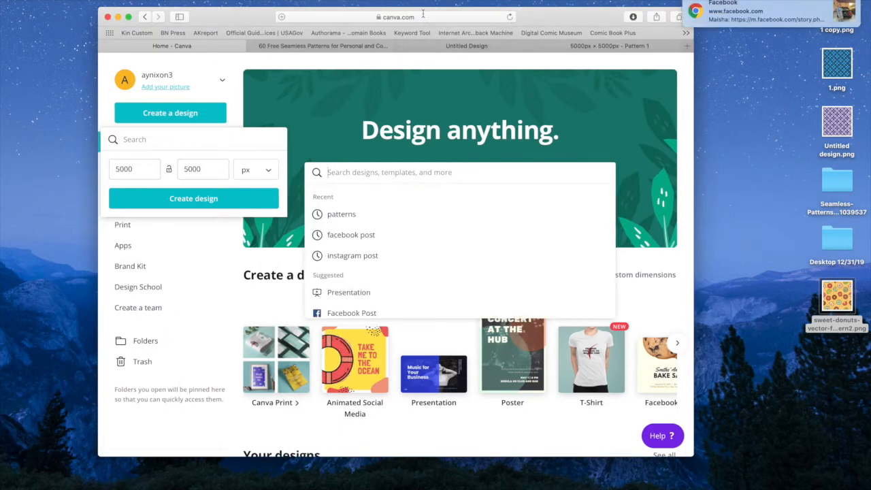
pyautogui.click(426, 18)
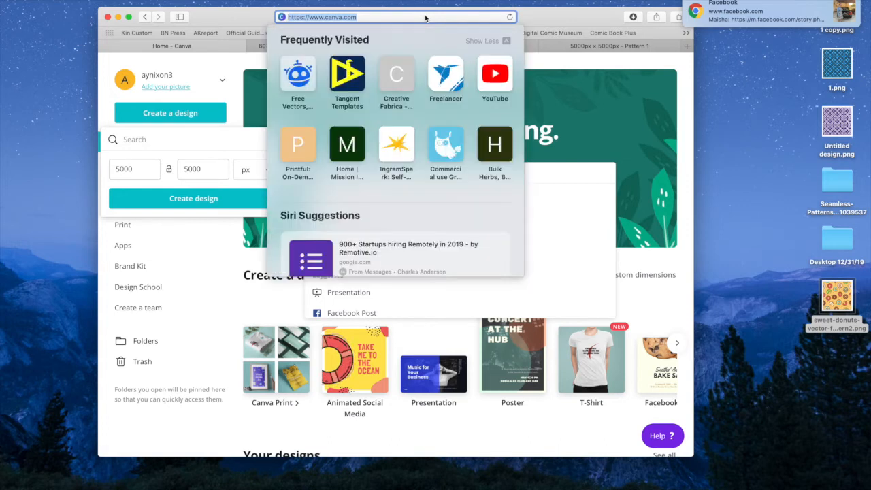
pyautogui.write('printfu')
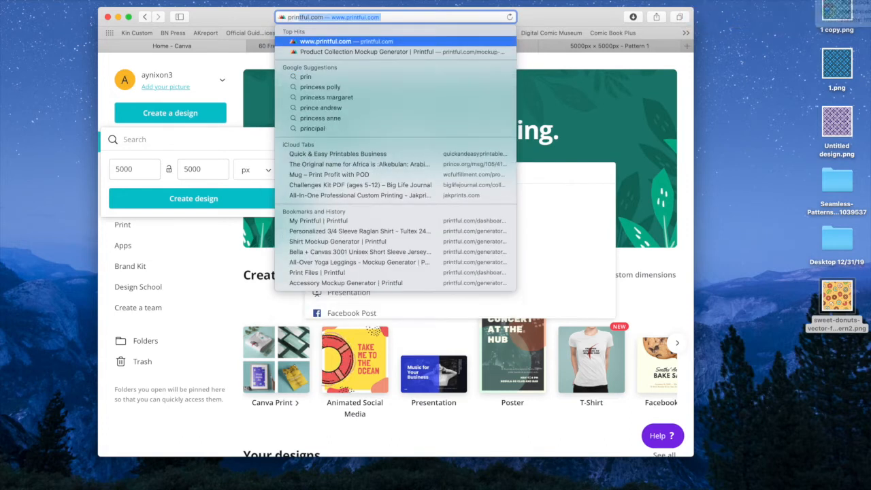
pyautogui.write('l')
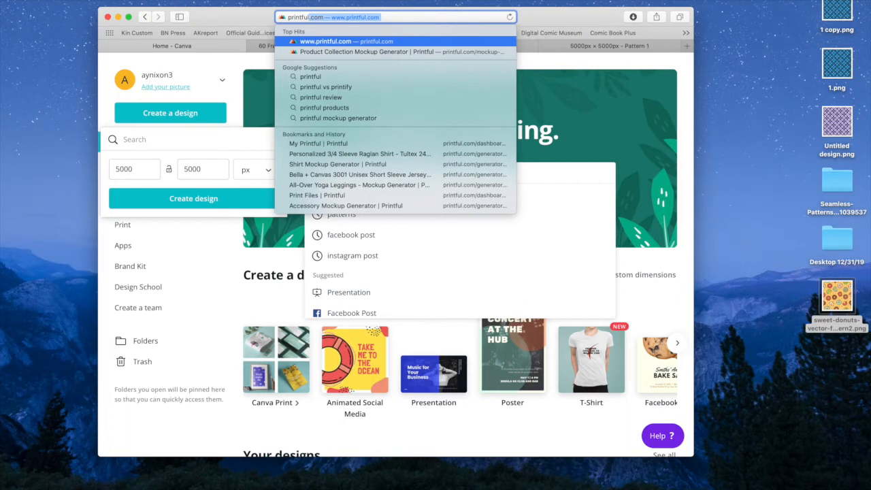
pyautogui.press('Return')
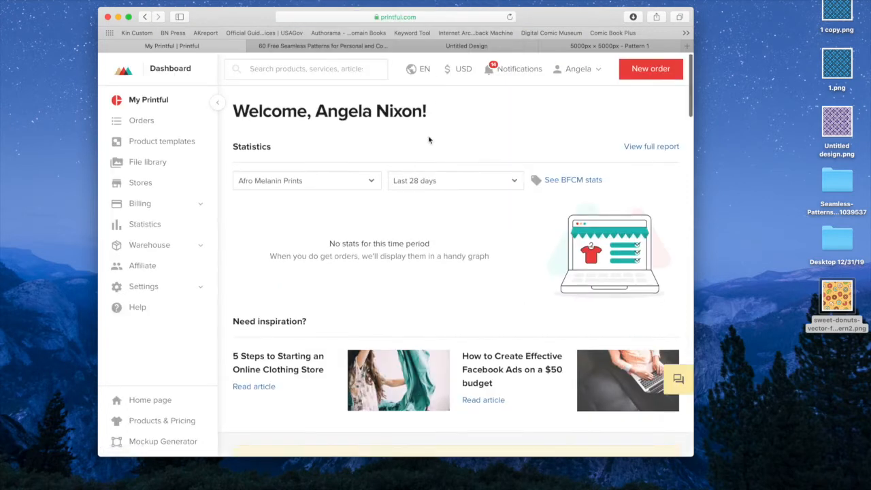
pyautogui.click(166, 442)
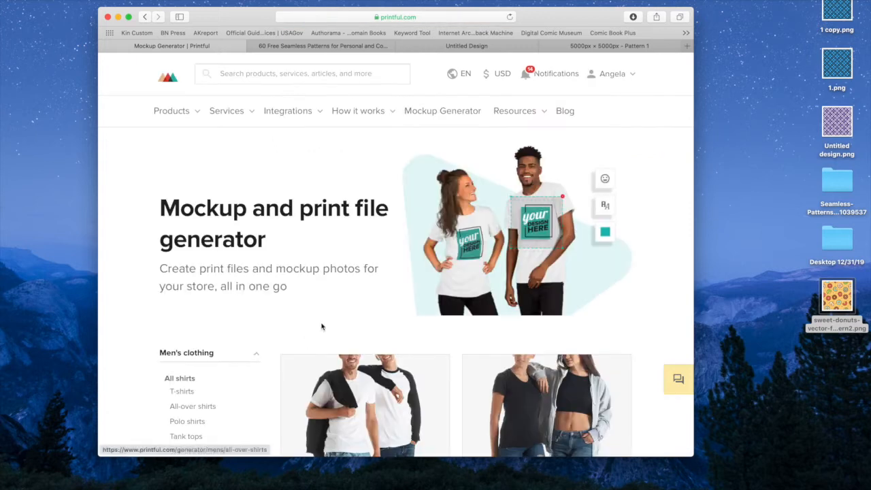
# Browse the mockup product categories and open the Coffee mugs listing under Home & living.
pyautogui.scroll(-6, 323, 325)
pyautogui.scroll(2, 323, 328)
pyautogui.scroll(1, 323, 327)
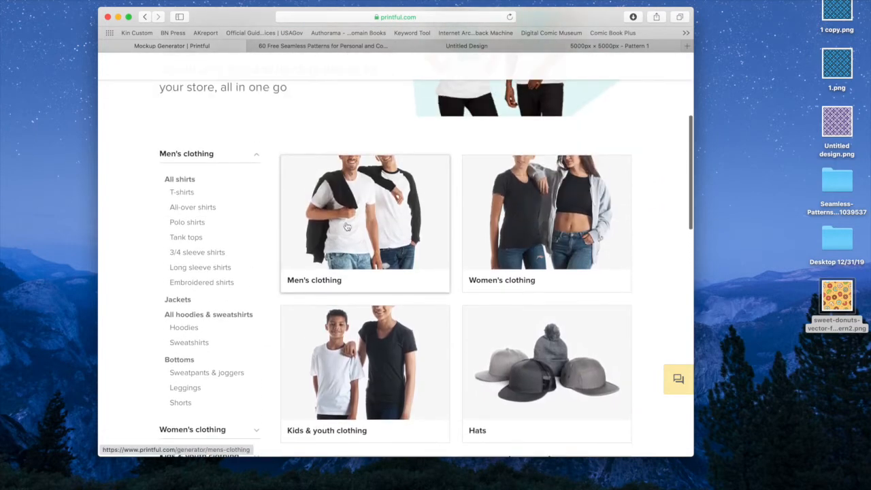
pyautogui.scroll(-5, 355, 240)
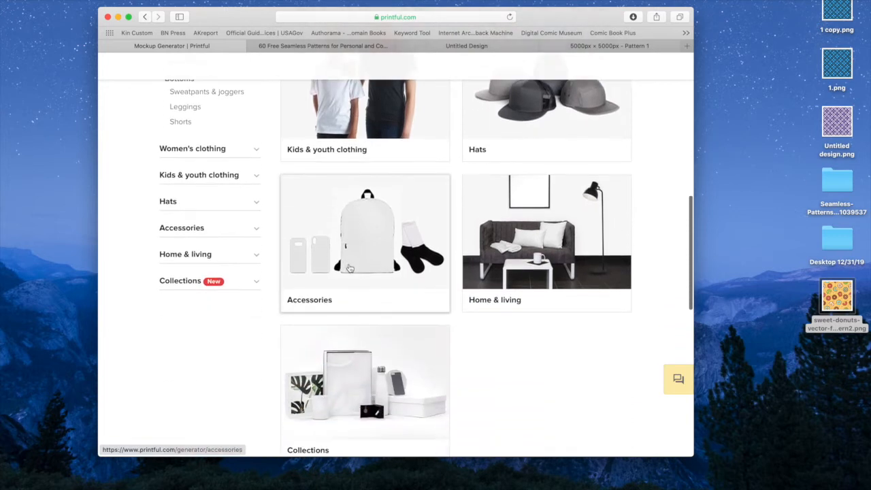
pyautogui.click(178, 283)
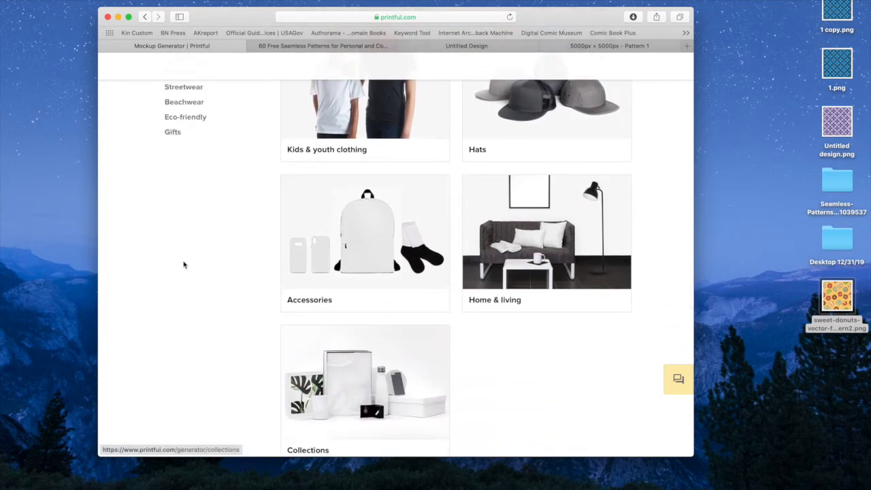
pyautogui.scroll(3, 183, 265)
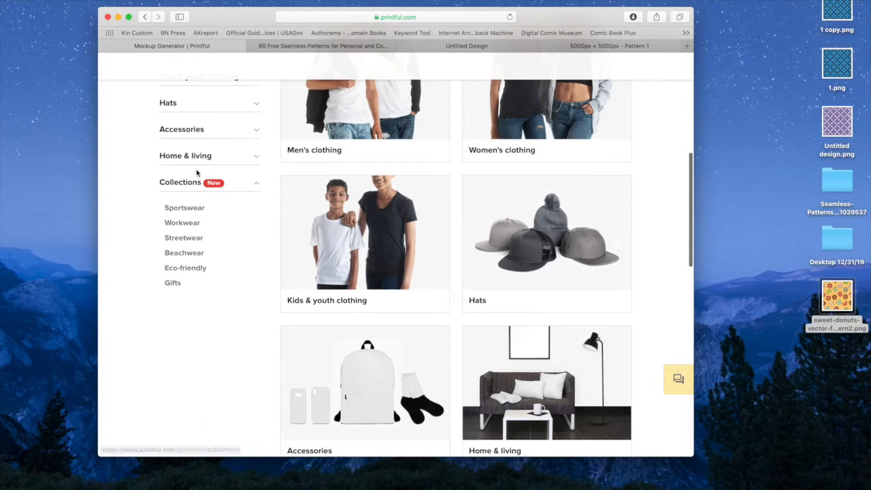
pyautogui.click(202, 184)
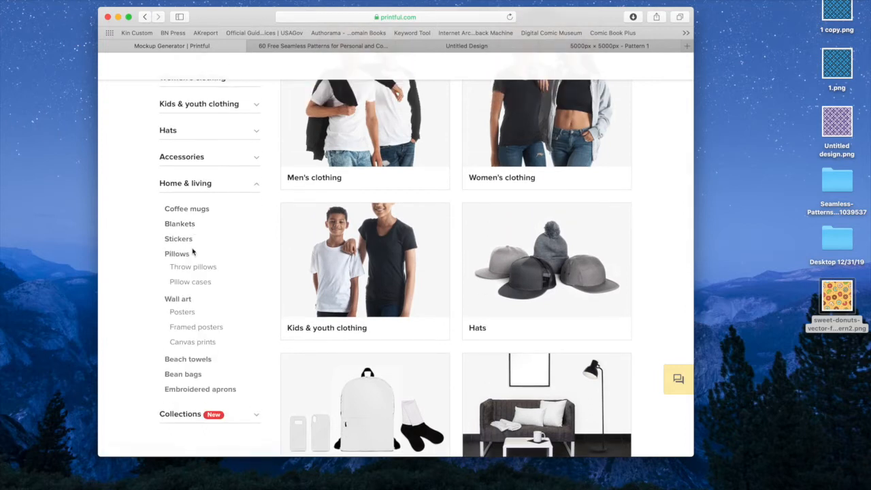
pyautogui.click(194, 210)
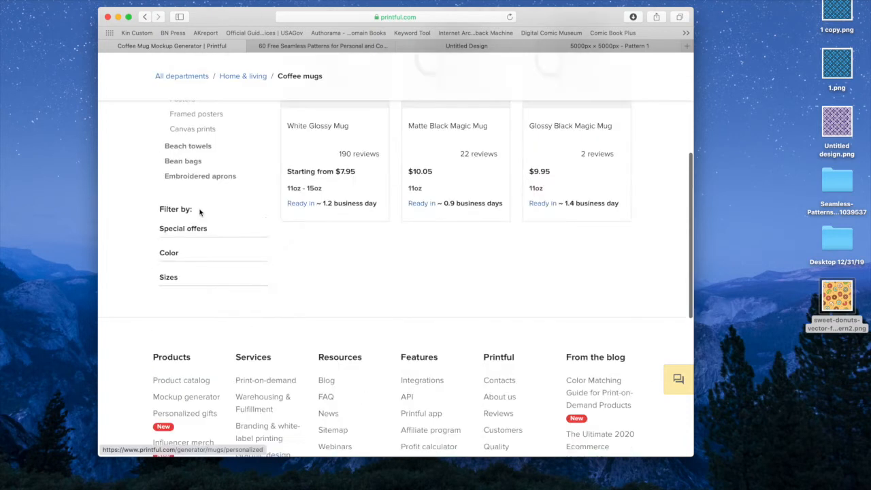
pyautogui.scroll(5, 202, 212)
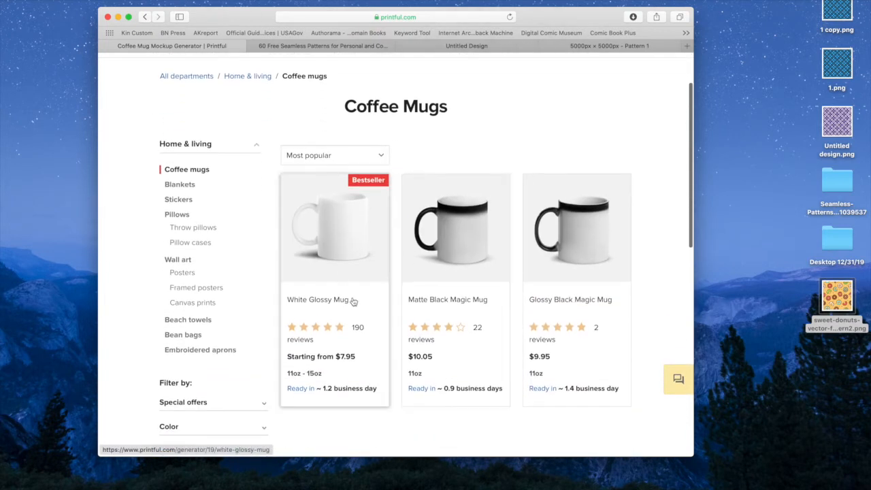
# Open the White Glossy Mug in the mockup generator and place 1.png from the store's file library on it.
pyautogui.click(342, 234)
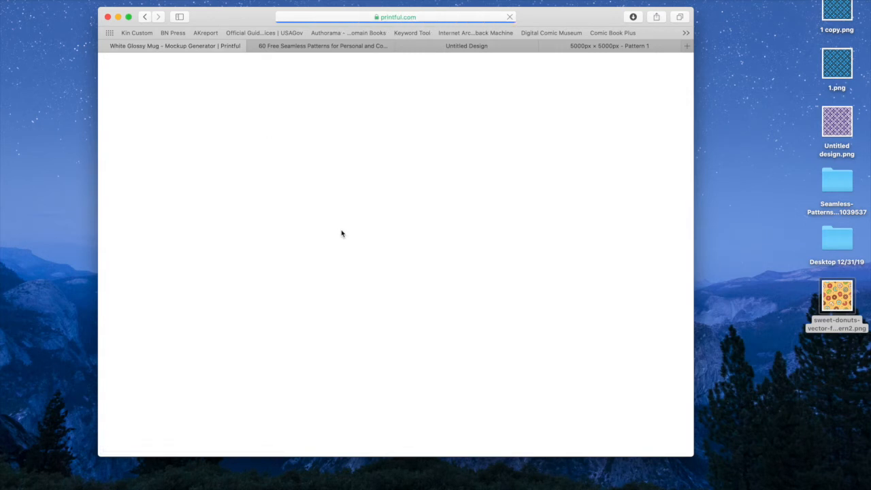
pyautogui.click(467, 352)
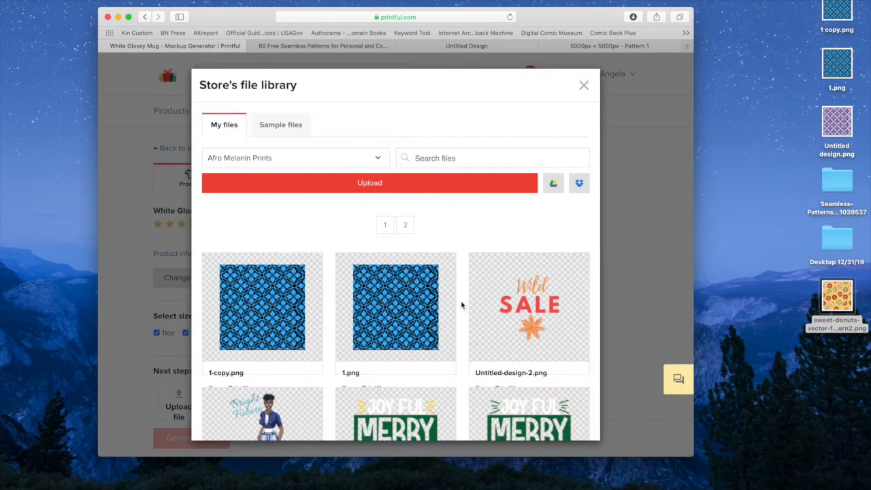
pyautogui.moveTo(394, 307)
pyautogui.scroll(-3, 393, 308)
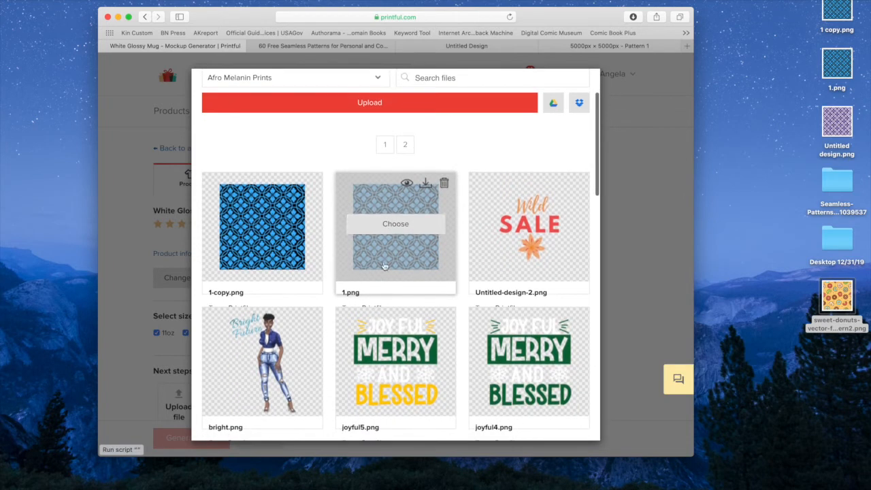
pyautogui.click(393, 227)
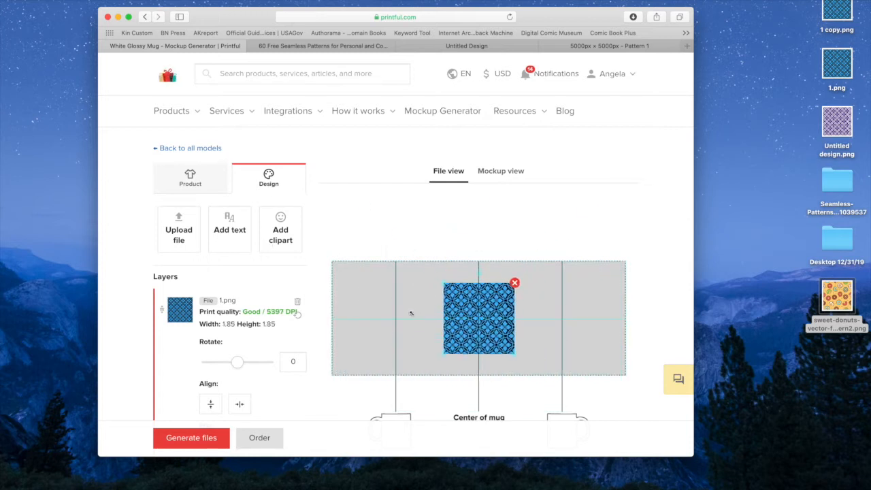
# Enlarge the 1.png layer to about 9.27 × 9.27 so it covers the print area, and preview it on the mug.
pyautogui.moveTo(448, 285)
pyautogui.moveTo(441, 283); pyautogui.dragTo(240, 261)
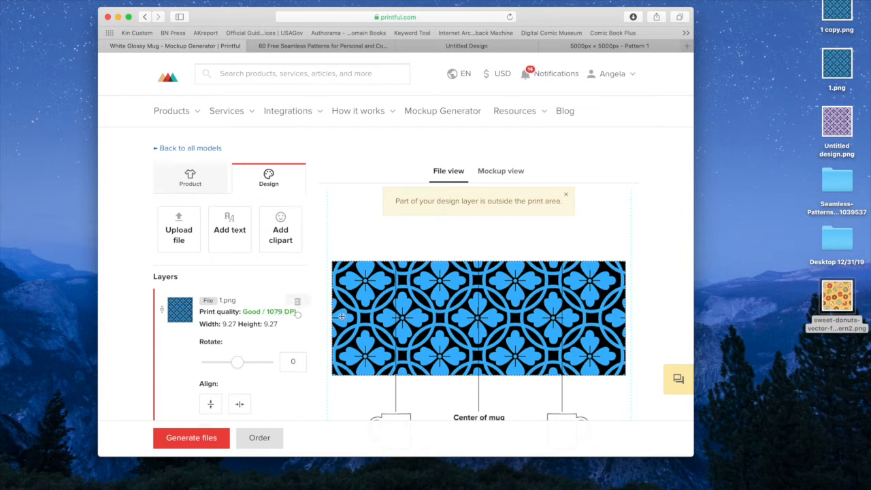
pyautogui.scroll(-2, 428, 313)
pyautogui.scroll(1, 429, 313)
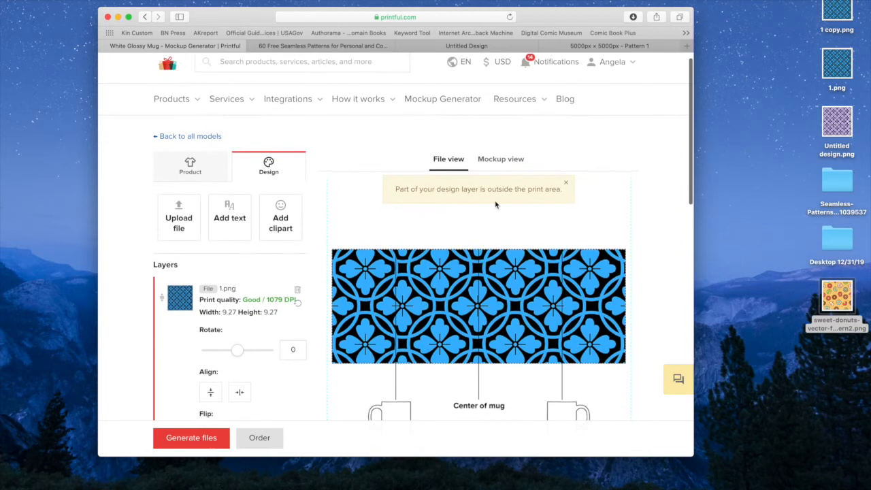
pyautogui.click(510, 159)
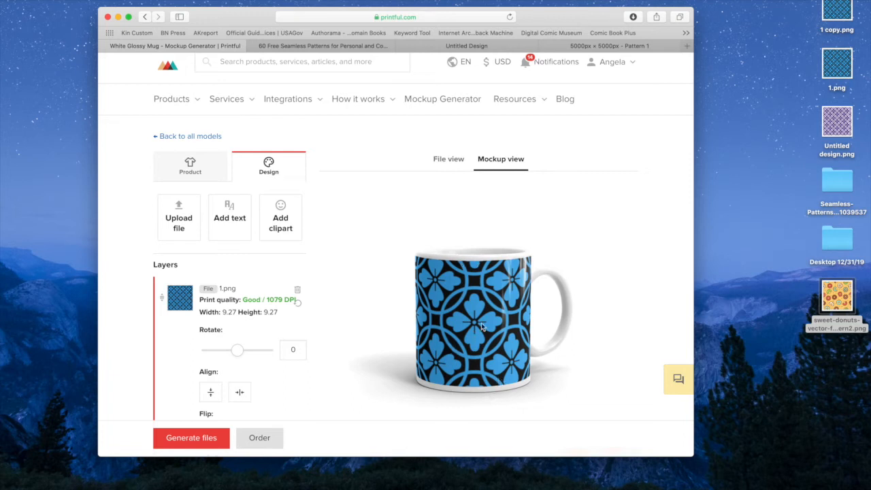
# Return to the file view and remove the 1.png layer from the mug design.
pyautogui.click(441, 160)
pyautogui.scroll(-1, 559, 215)
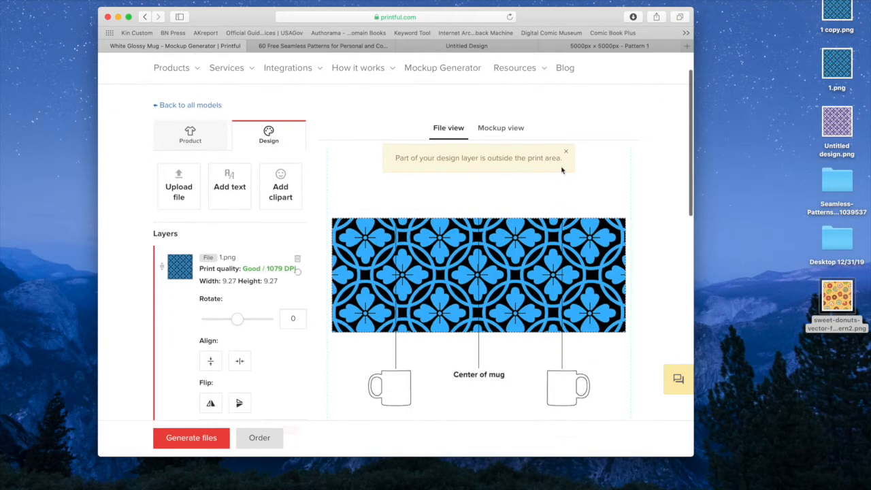
pyautogui.moveTo(549, 252); pyautogui.dragTo(621, 216)
pyautogui.click(631, 195)
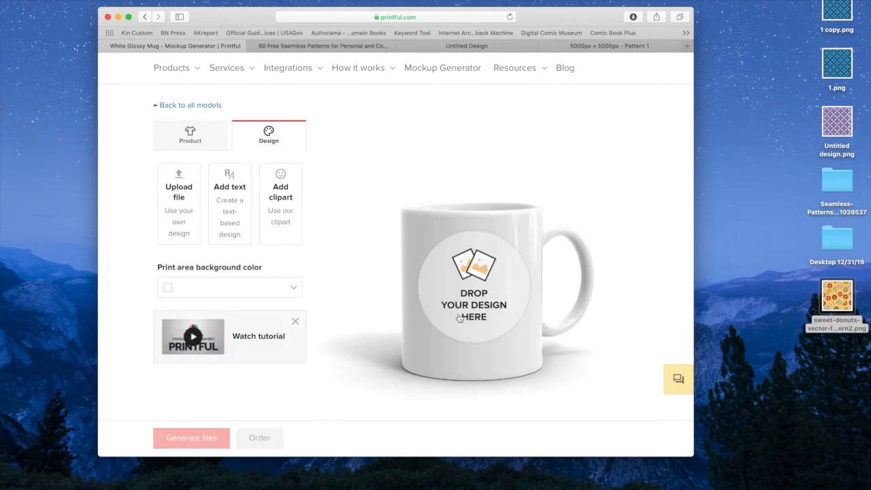
# Upload Untitled design.png from the desktop to the file library and place it on the mug.
pyautogui.click(460, 305)
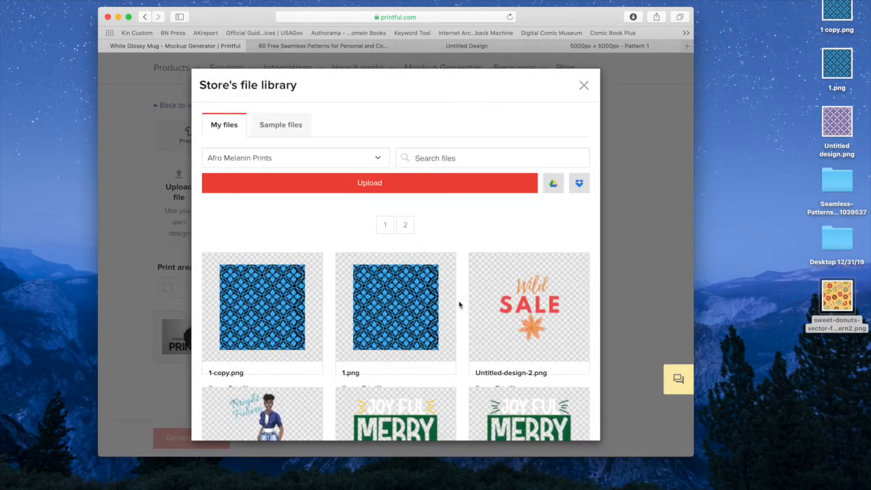
pyautogui.click(493, 191)
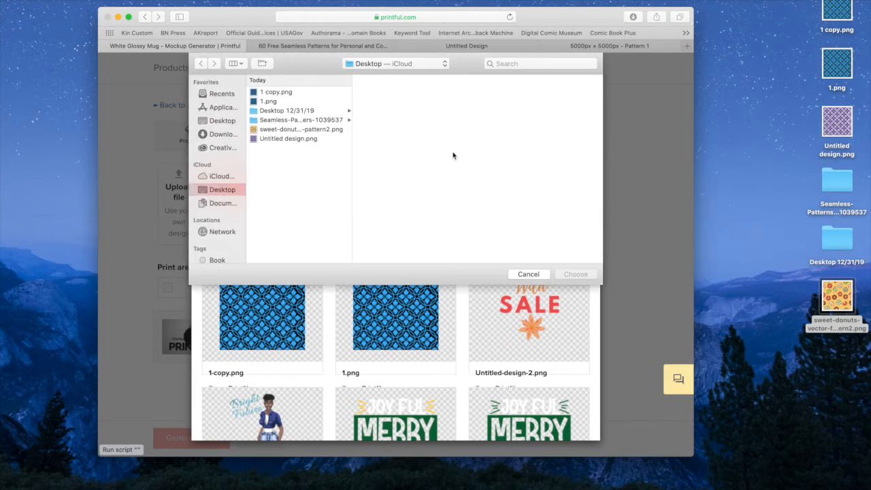
pyautogui.click(300, 139)
pyautogui.click(575, 275)
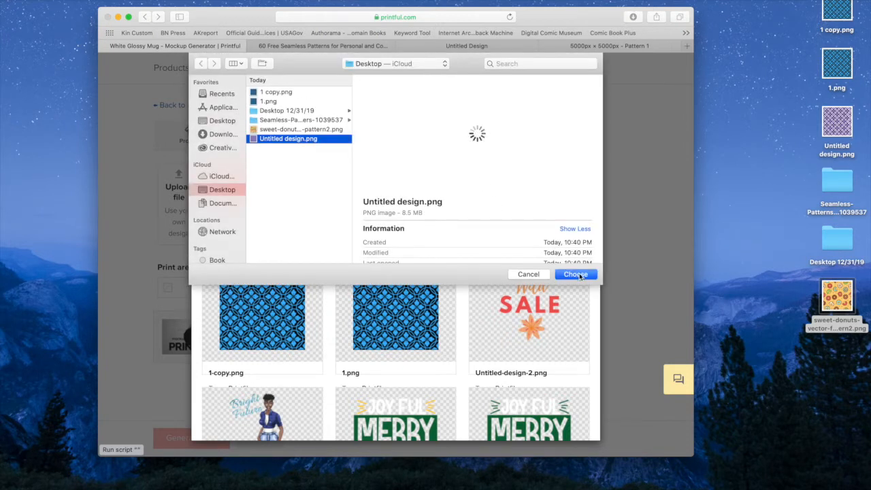
pyautogui.moveTo(580, 278)
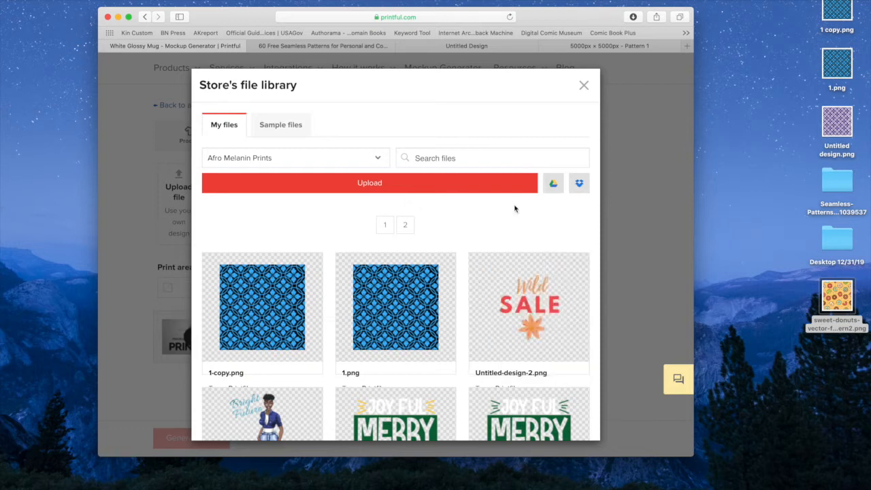
pyautogui.scroll(-1, 515, 208)
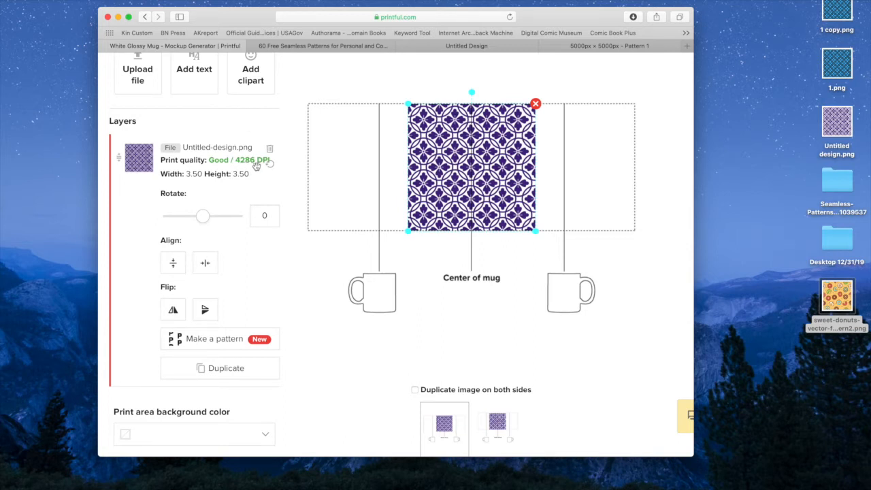
# Enlarge and reposition the purple pattern to about 9.17 × 9.17 so it covers the whole print area.
pyautogui.moveTo(409, 104); pyautogui.dragTo(235, 91)
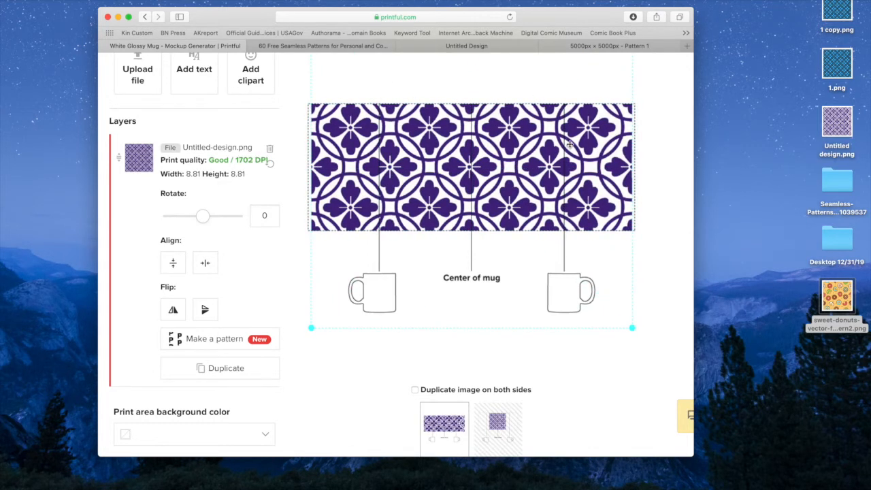
pyautogui.moveTo(570, 146); pyautogui.dragTo(575, 151)
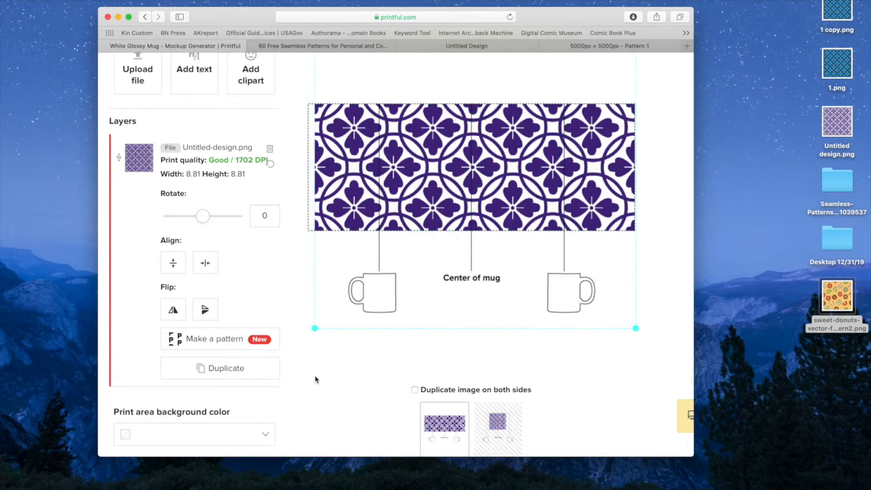
pyautogui.moveTo(314, 331); pyautogui.dragTo(307, 335)
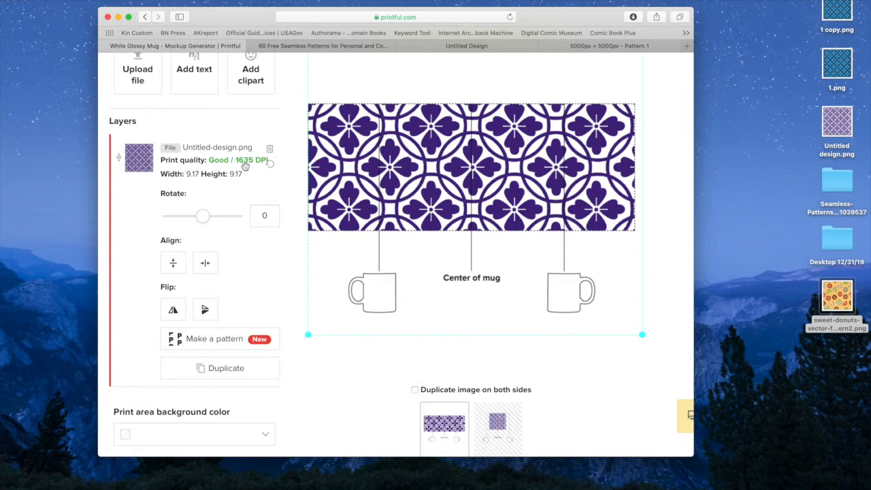
# Show the purple pattern in the mockup view and look over the mug previews.
pyautogui.scroll(5, 378, 302)
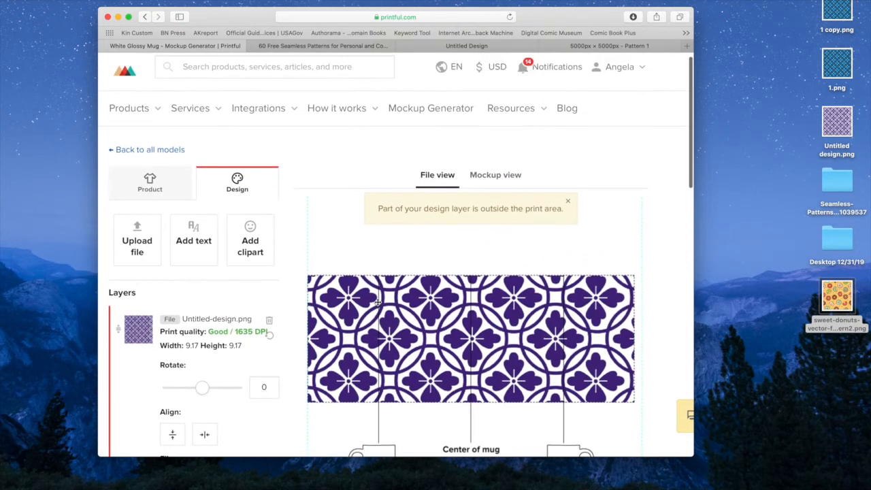
pyautogui.scroll(-7, 378, 302)
pyautogui.scroll(7, 378, 302)
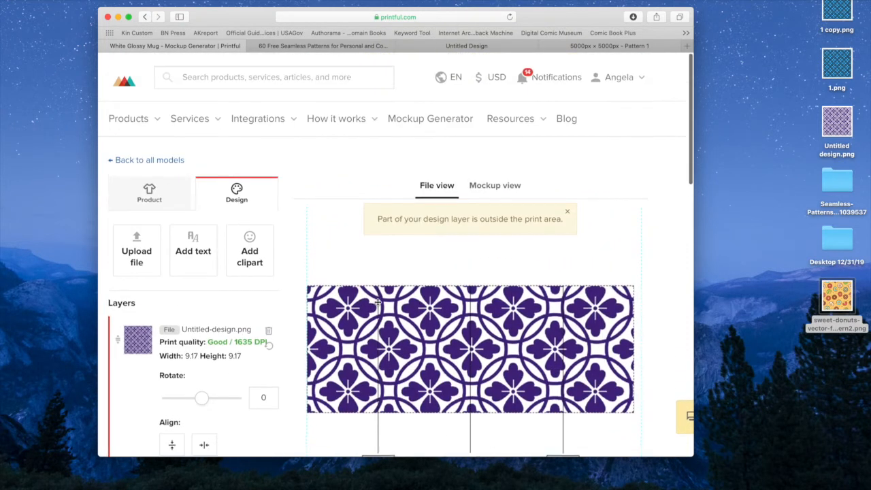
pyautogui.scroll(-1, 377, 302)
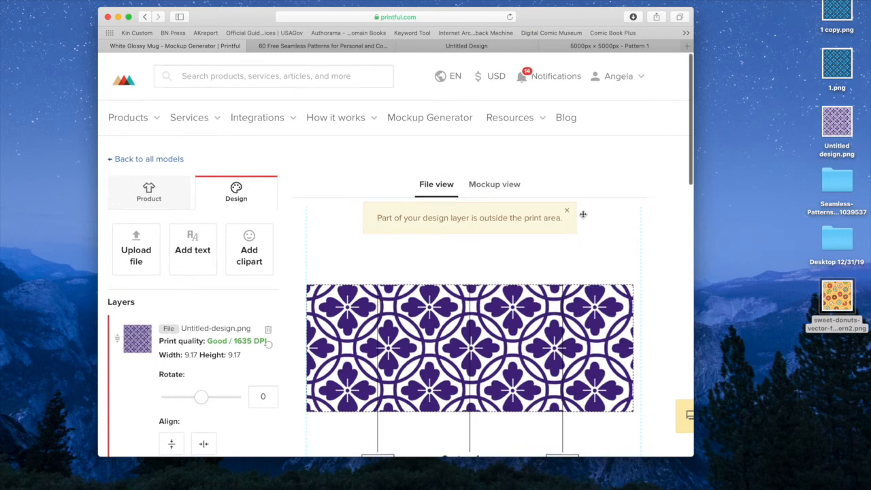
pyautogui.click(497, 185)
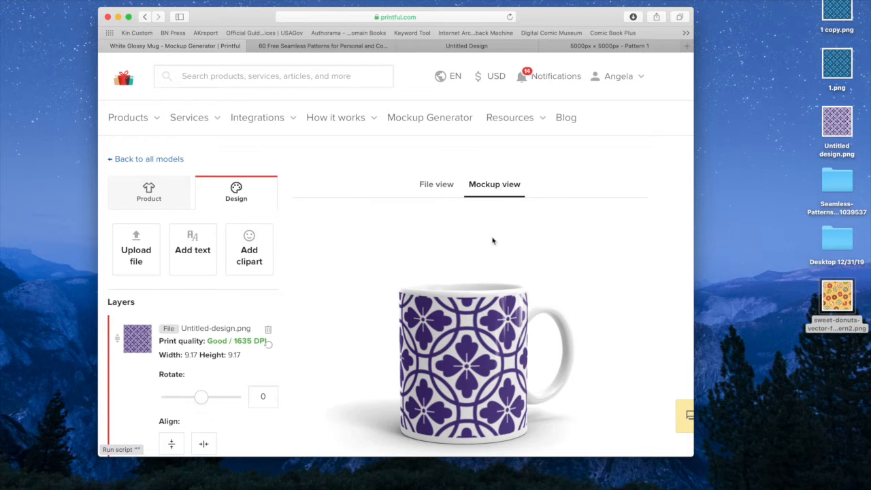
pyautogui.scroll(-2, 493, 240)
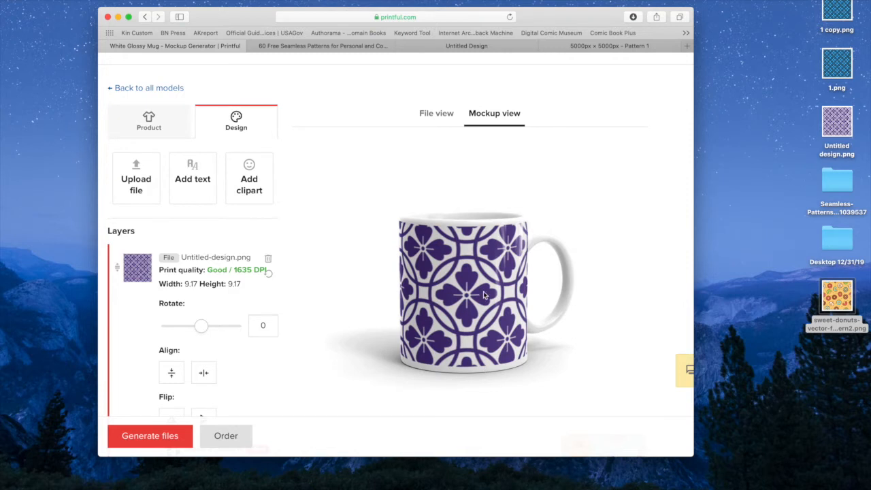
pyautogui.scroll(-3, 402, 239)
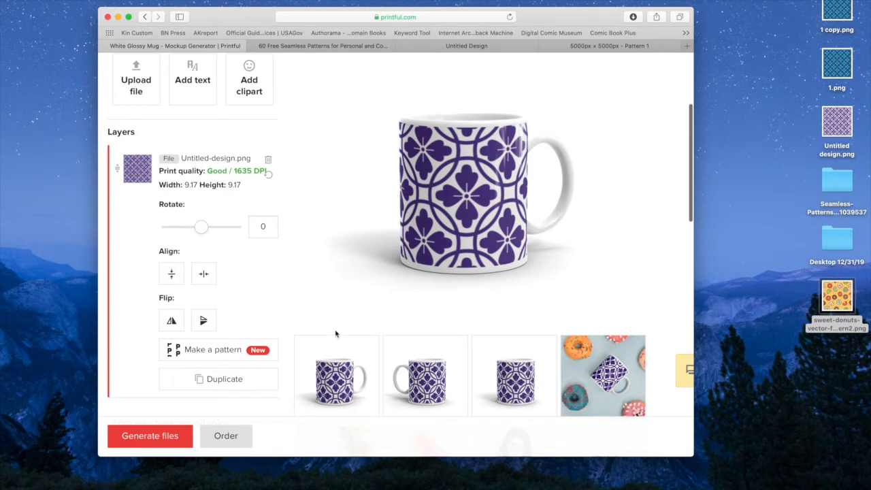
# Generate the default 11oz and 15oz mug mockups as PNG files, without print files, and download them.
pyautogui.click(159, 437)
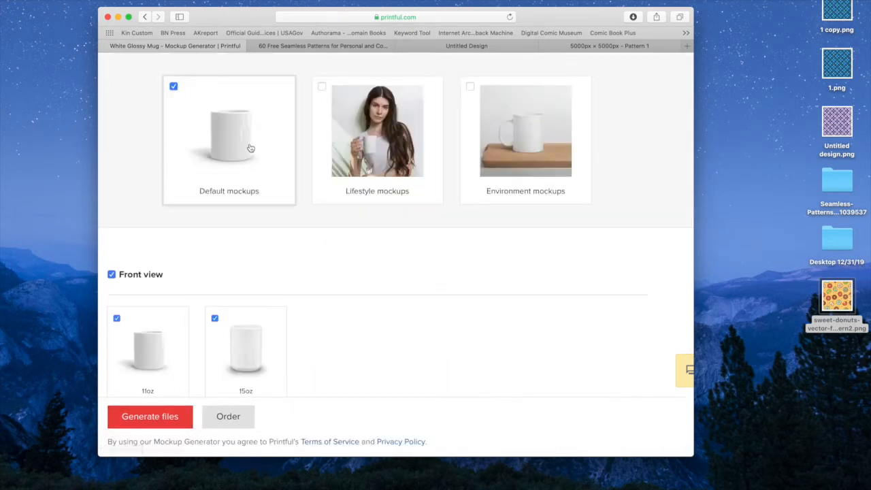
pyautogui.scroll(-5, 213, 244)
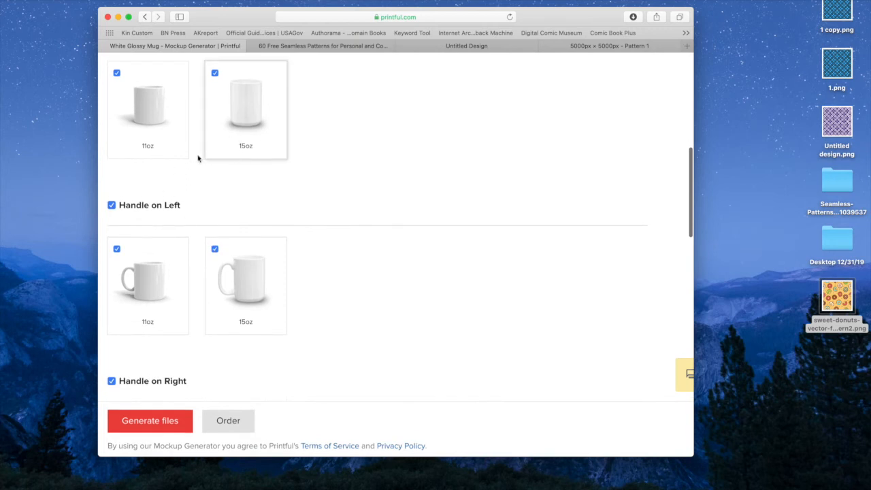
pyautogui.scroll(-5, 219, 295)
pyautogui.scroll(-9, 219, 295)
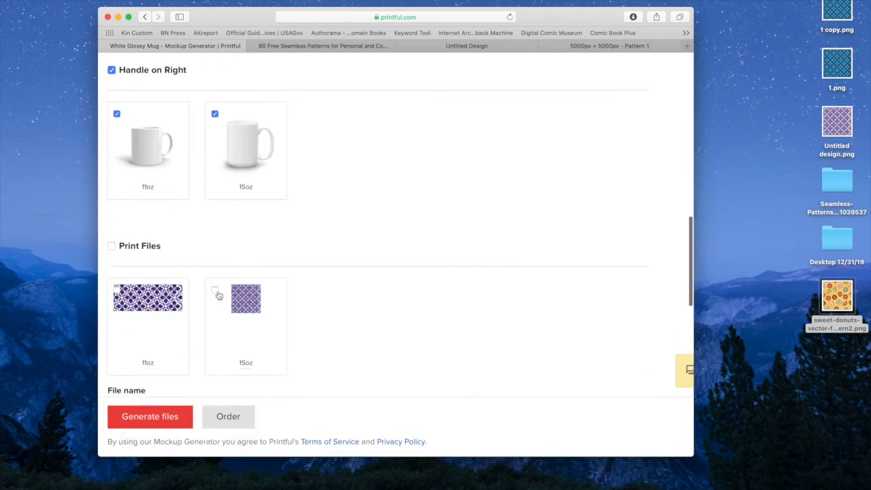
pyautogui.click(155, 417)
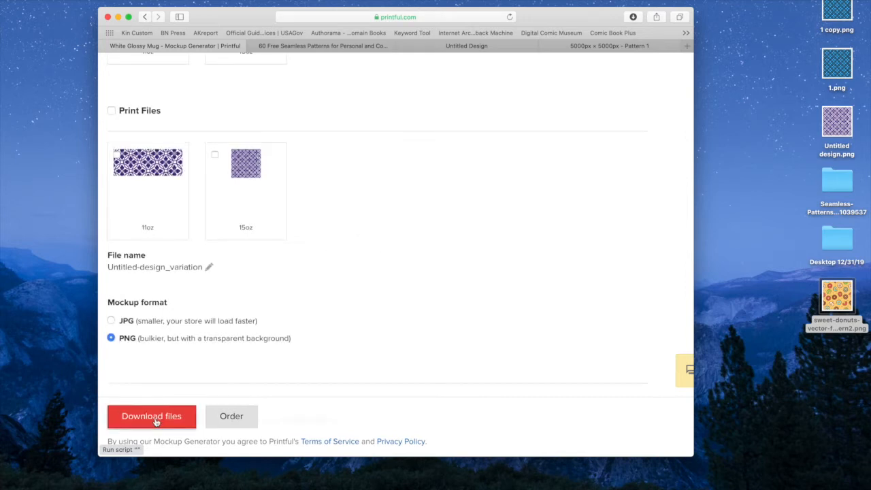
pyautogui.click(156, 416)
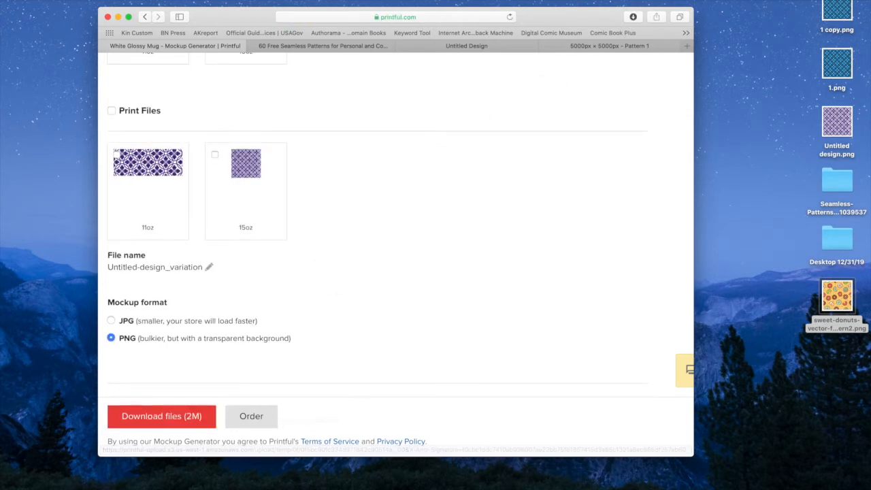
# Open the downloaded Untitled-design folder and look through the mug mockup images for coverage on the 11oz and 15oz sizes.
pyautogui.click(633, 17)
pyautogui.doubleClick(578, 60)
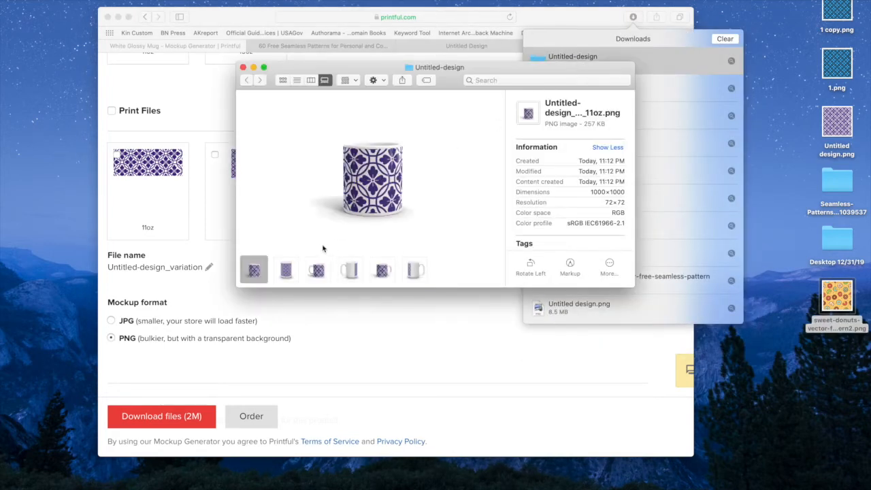
pyautogui.click(296, 277)
pyautogui.click(307, 275)
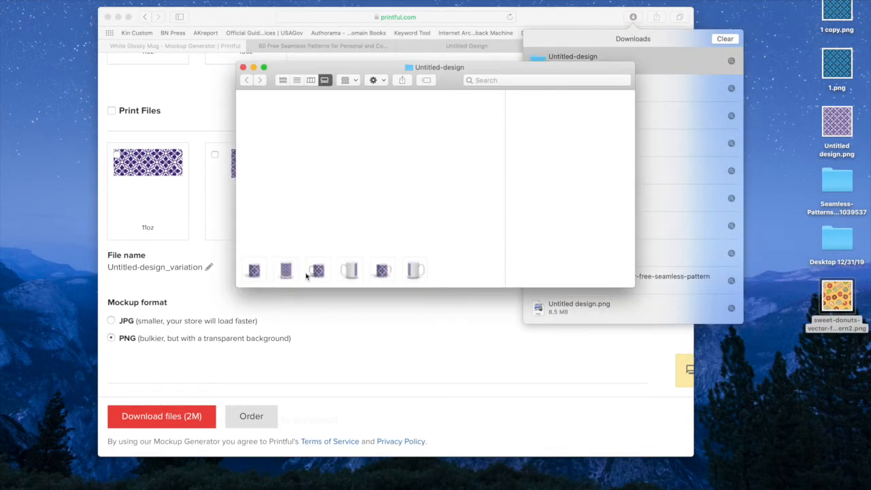
pyautogui.click(350, 275)
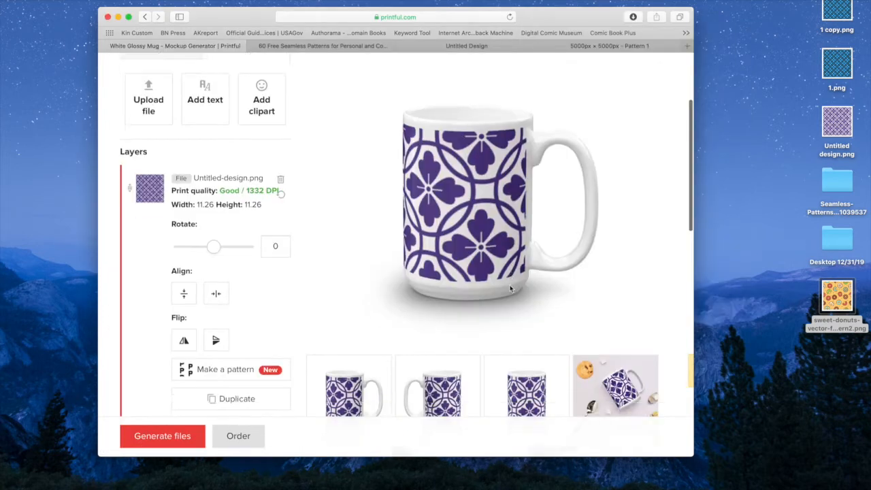
# Look over the 15oz mug's product, lifestyle and environment previews with the purple pattern.
pyautogui.scroll(-5, 510, 289)
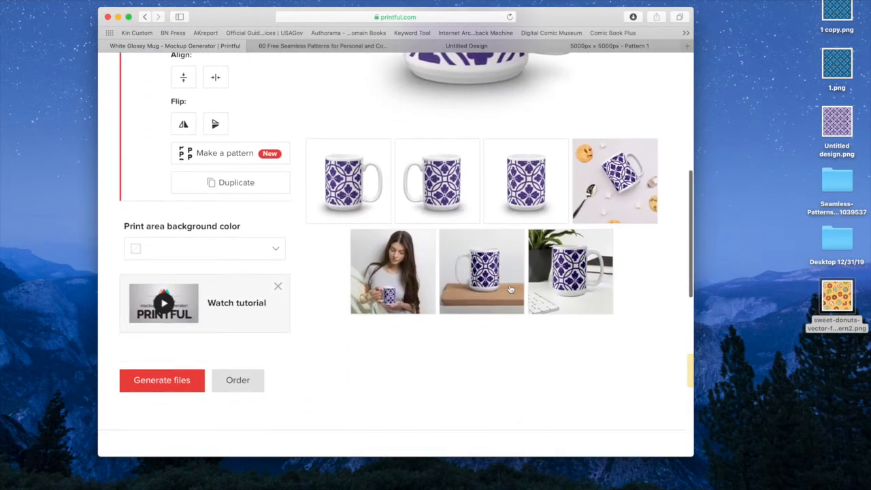
pyautogui.scroll(5, 511, 289)
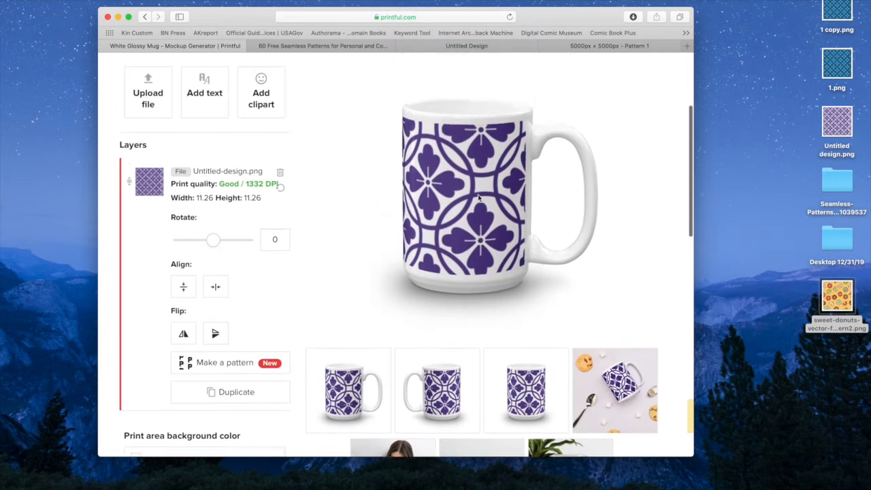
pyautogui.scroll(-6, 478, 197)
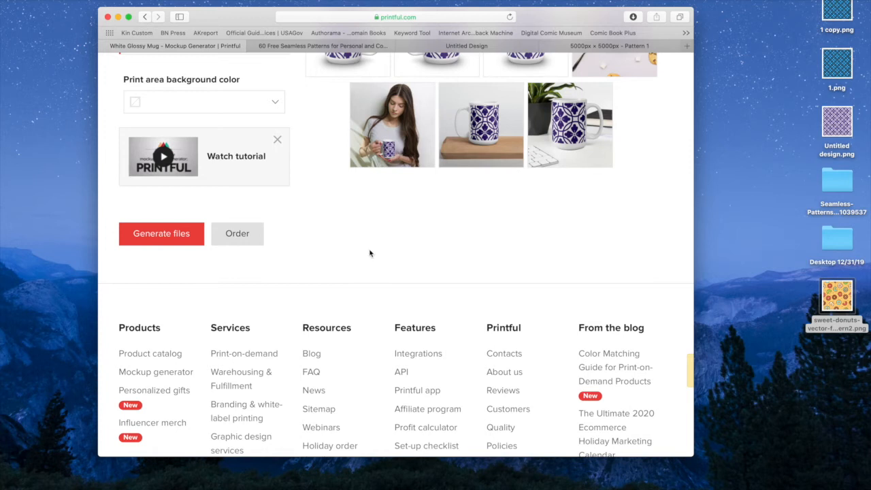
pyautogui.scroll(2, 369, 253)
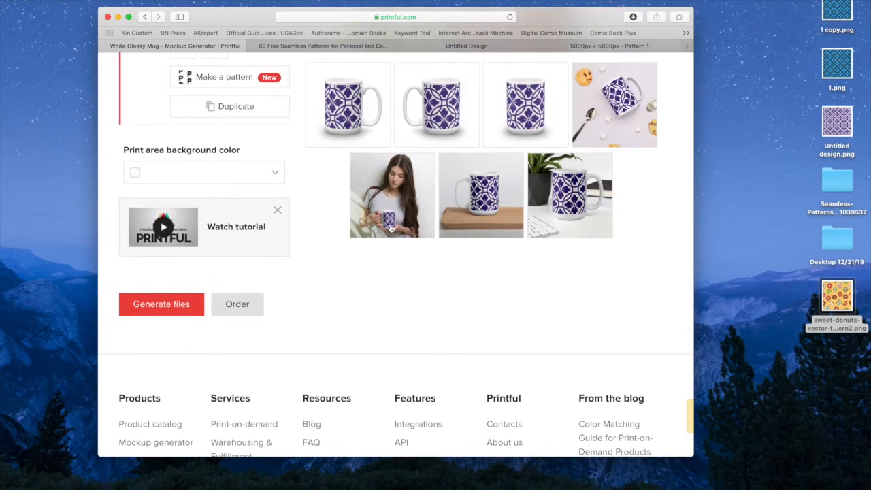
# Look over the enlarged lifestyle preview of the woman holding the purple-patterned mug.
pyautogui.click(390, 229)
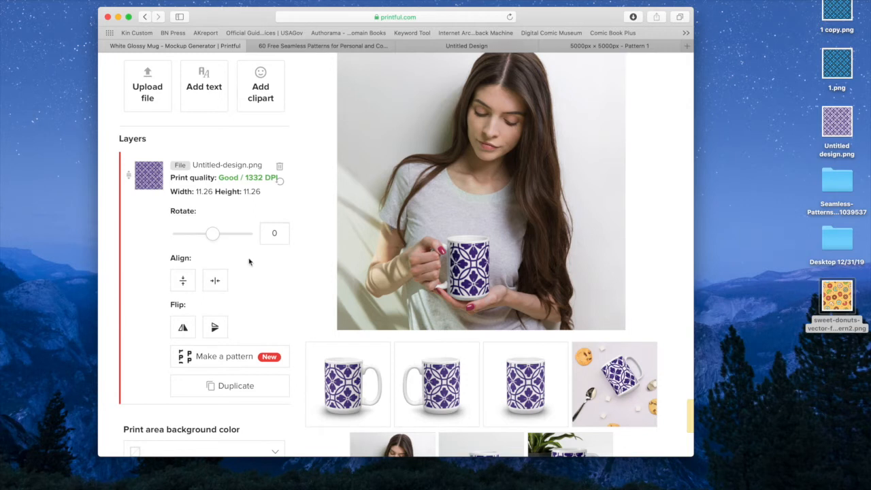
pyautogui.scroll(-3, 249, 262)
pyautogui.scroll(8, 250, 262)
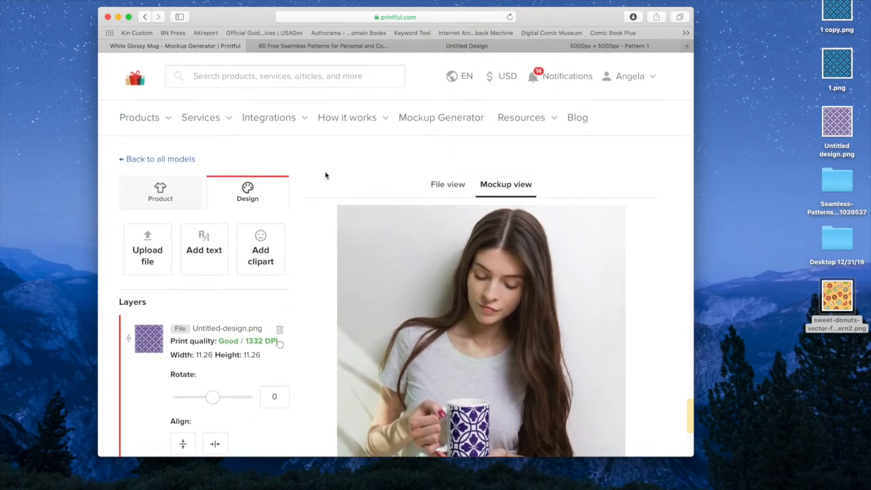
# Open kincustom.com in a new browser tab and log in with the saved account e-mail and password.
pyautogui.click(688, 46)
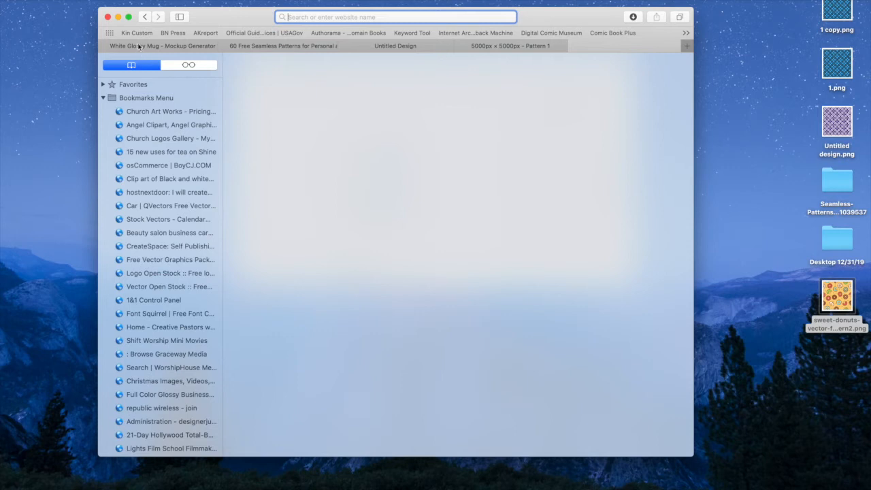
pyautogui.write('kin')
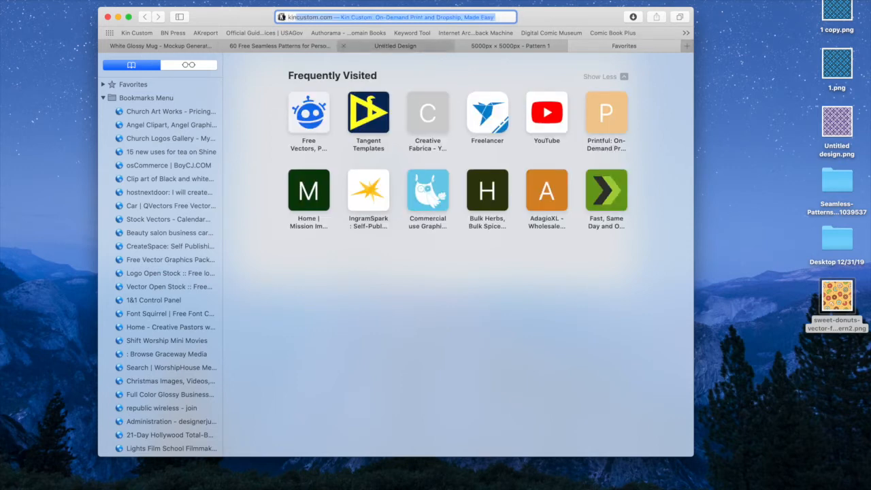
pyautogui.press('Return')
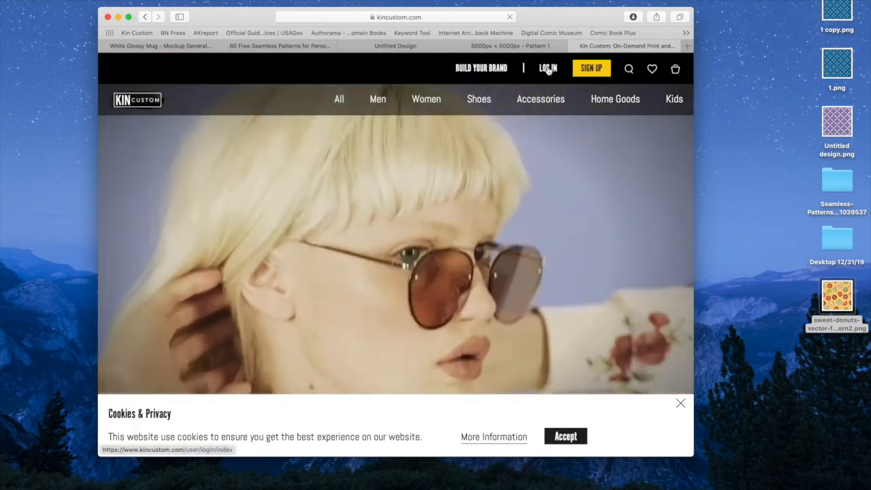
pyautogui.click(549, 68)
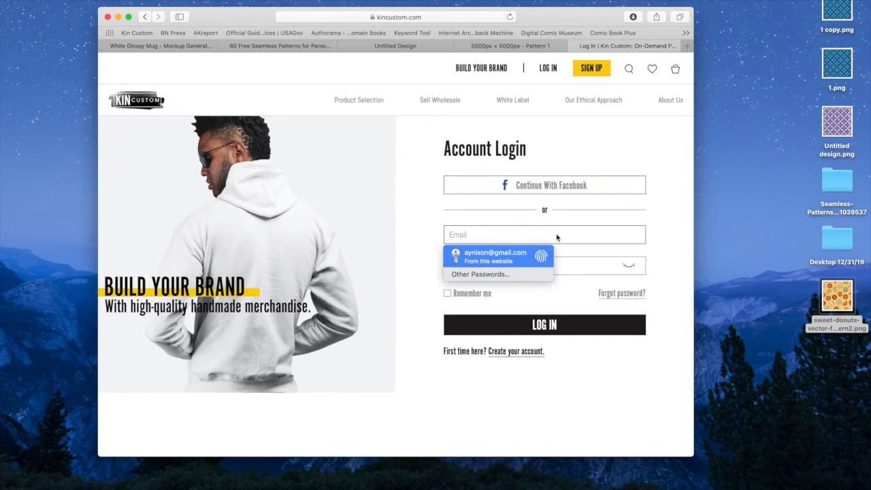
pyautogui.click(495, 256)
pyautogui.click(504, 333)
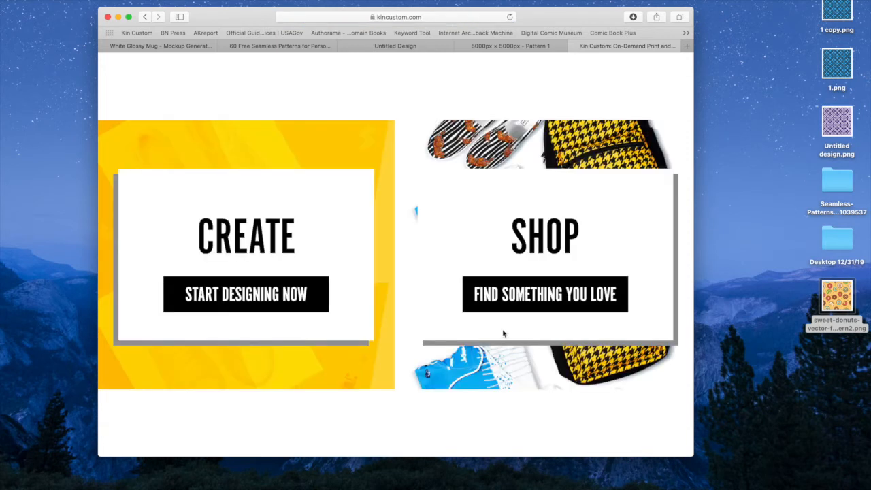
# Start designing and upload 1 copy.png from the Desktop, confirming that the image's copyright or licence is held.
pyautogui.click(277, 294)
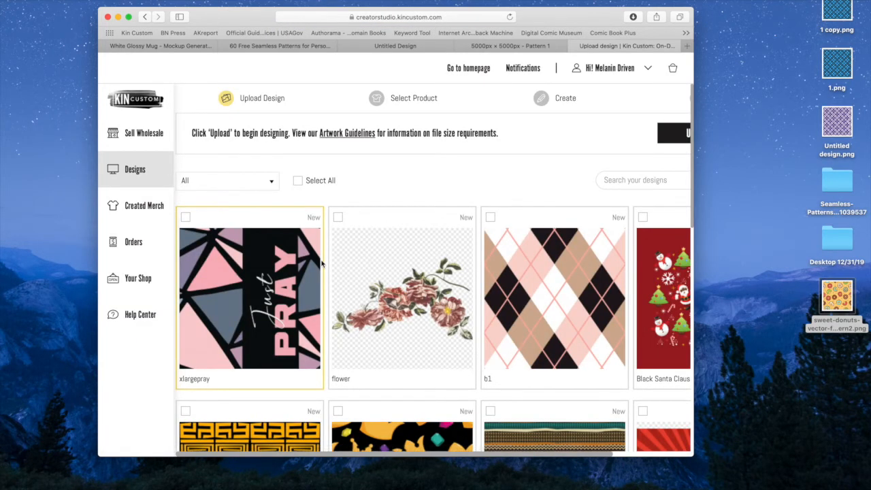
pyautogui.hscroll(3, 490, 146)
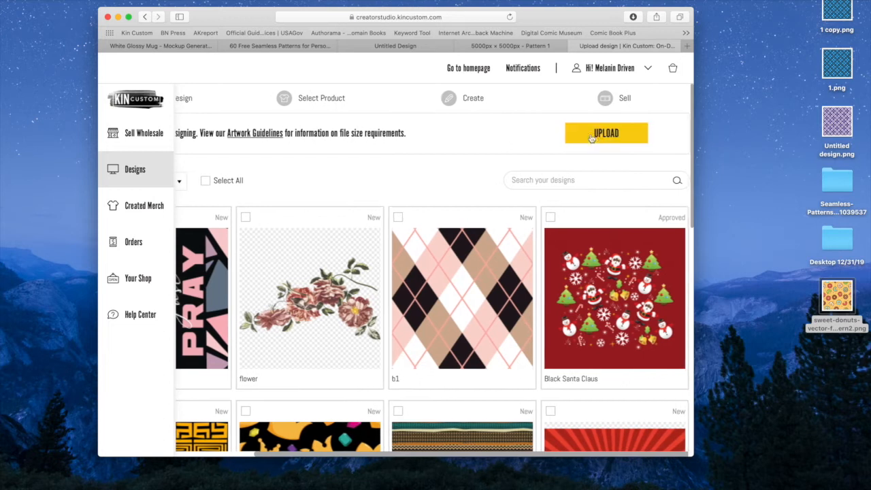
pyautogui.click(599, 134)
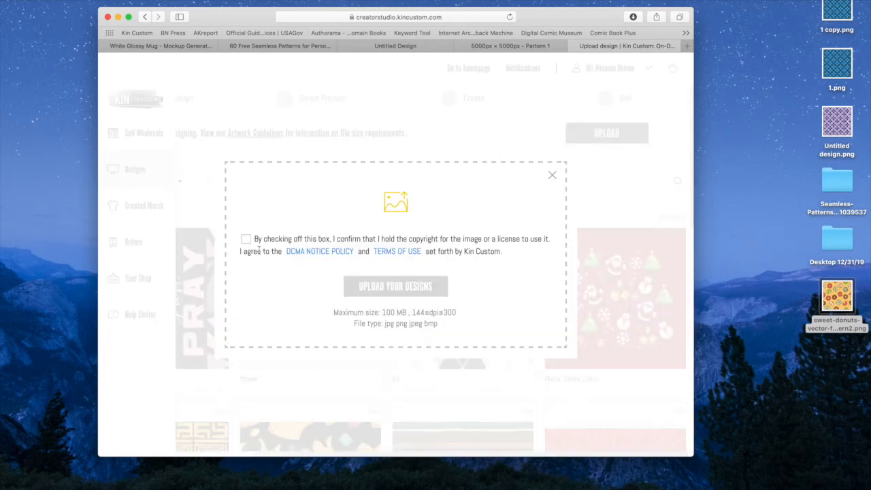
pyautogui.click(247, 239)
pyautogui.click(367, 291)
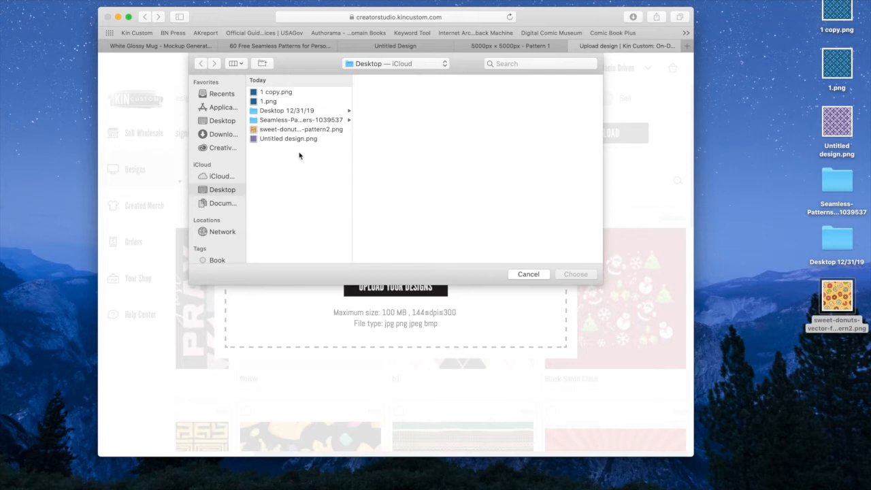
pyautogui.click(273, 93)
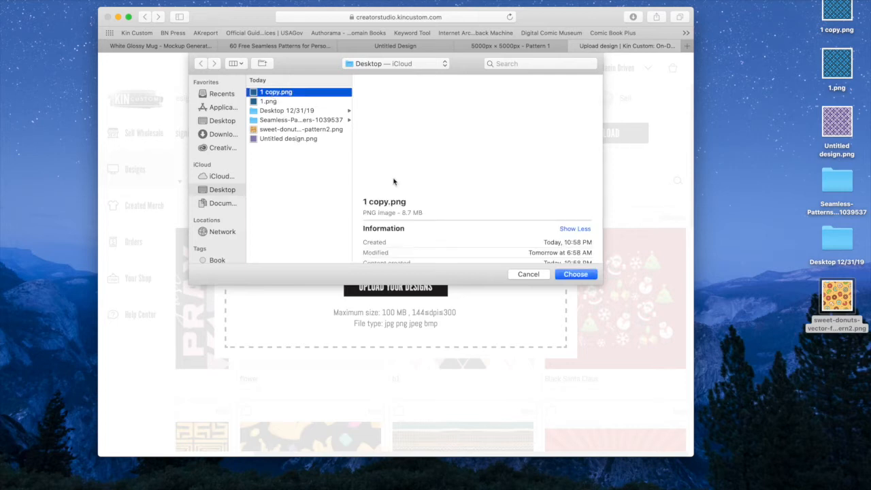
pyautogui.click(582, 276)
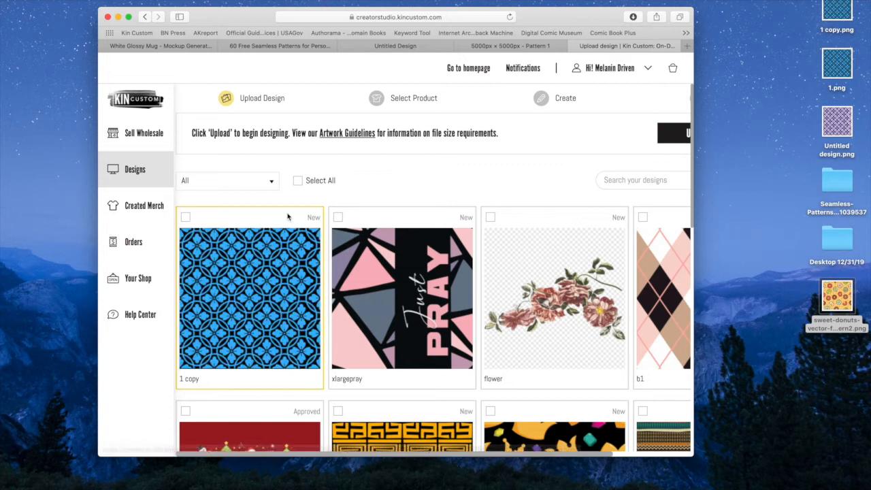
# Apply the uploaded 1 copy design to the product range and choose black for the Men's Graphic Tee.
pyautogui.moveTo(310, 246)
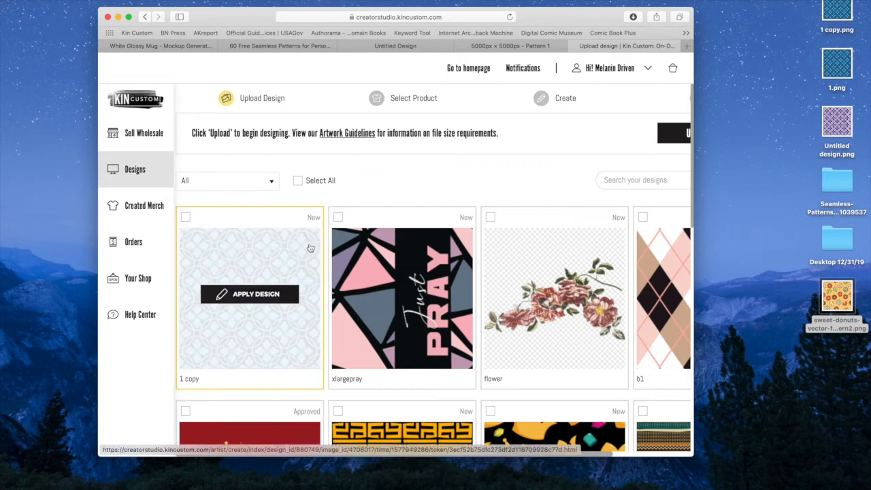
pyautogui.click(254, 298)
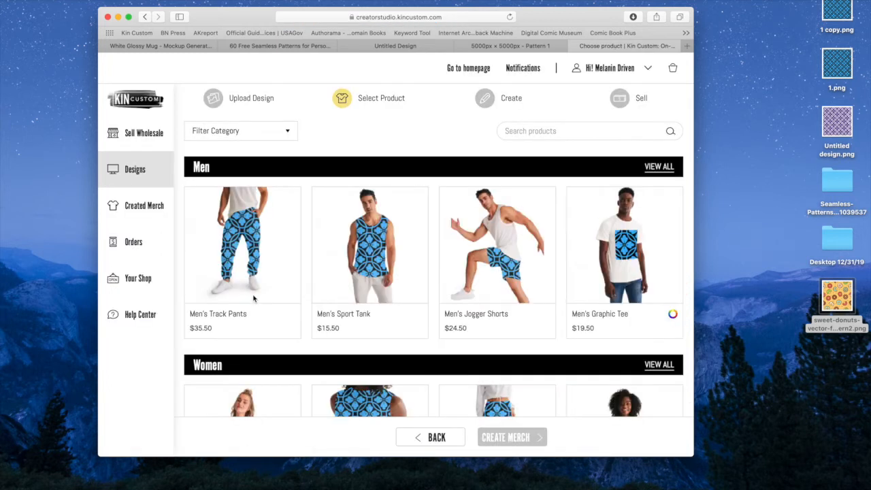
pyautogui.scroll(-2, 279, 247)
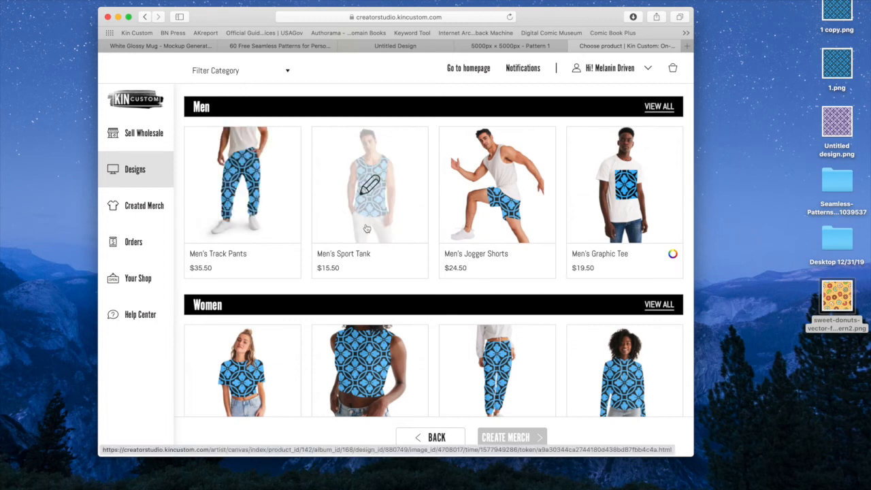
pyautogui.scroll(-3, 499, 184)
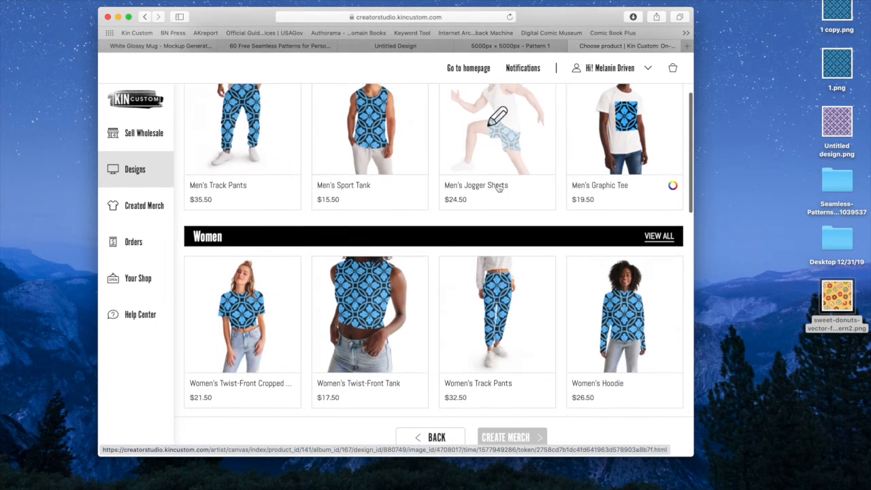
pyautogui.scroll(1, 620, 142)
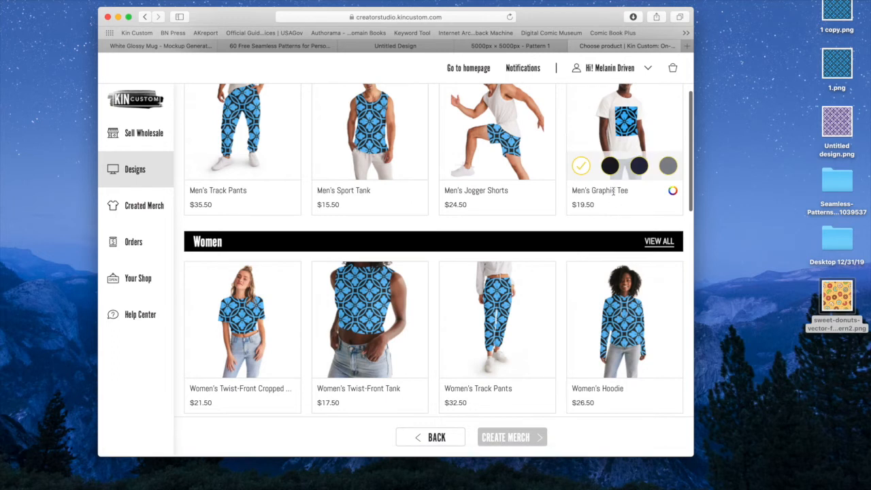
pyautogui.click(612, 171)
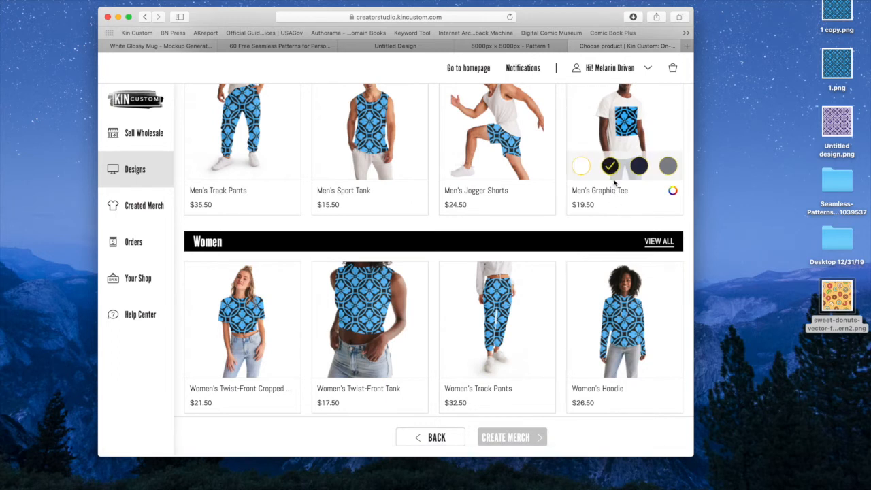
# Look through the Women, Shoes, Accessories, Home Goods and Kids products previewed with the blue pattern.
pyautogui.scroll(-3, 437, 254)
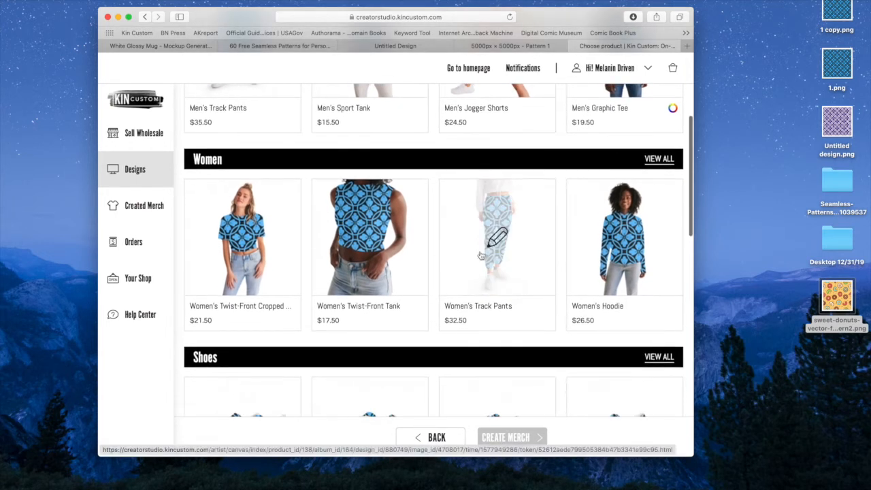
pyautogui.scroll(-7, 360, 331)
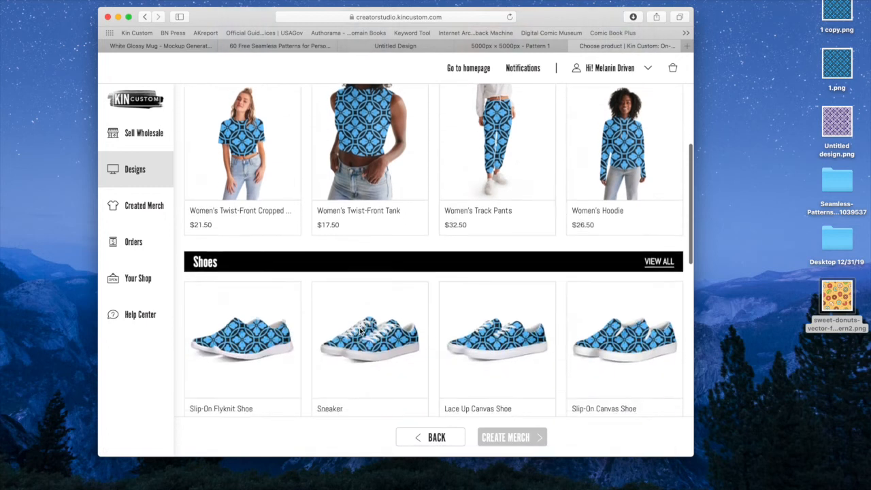
pyautogui.scroll(-7, 368, 254)
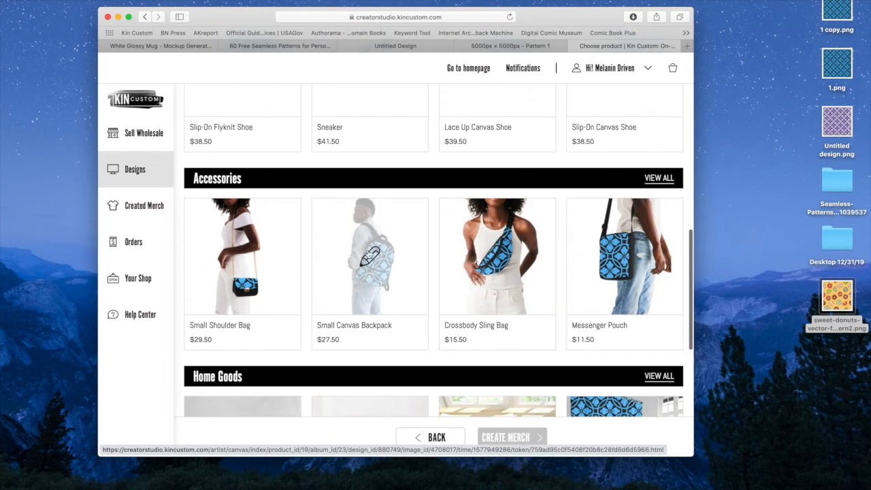
pyautogui.scroll(-8, 495, 252)
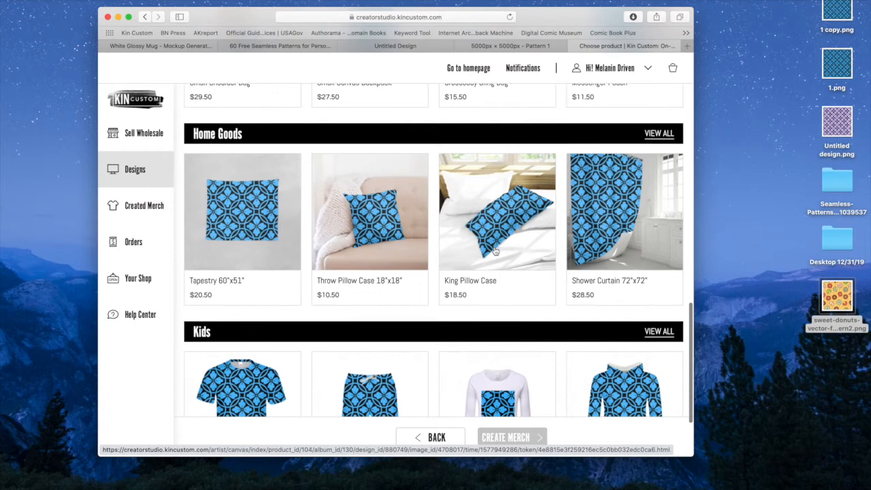
pyautogui.scroll(-3, 495, 251)
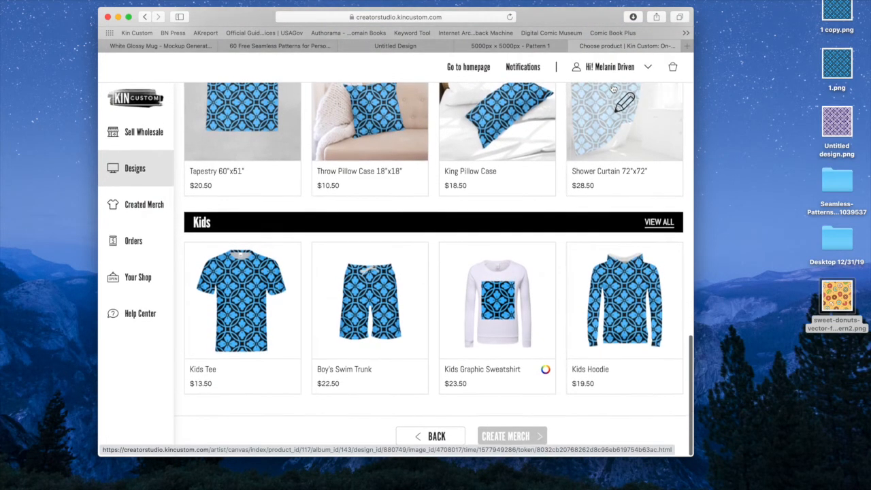
pyautogui.scroll(2, 613, 89)
pyautogui.scroll(5, 614, 88)
pyautogui.moveTo(614, 77)
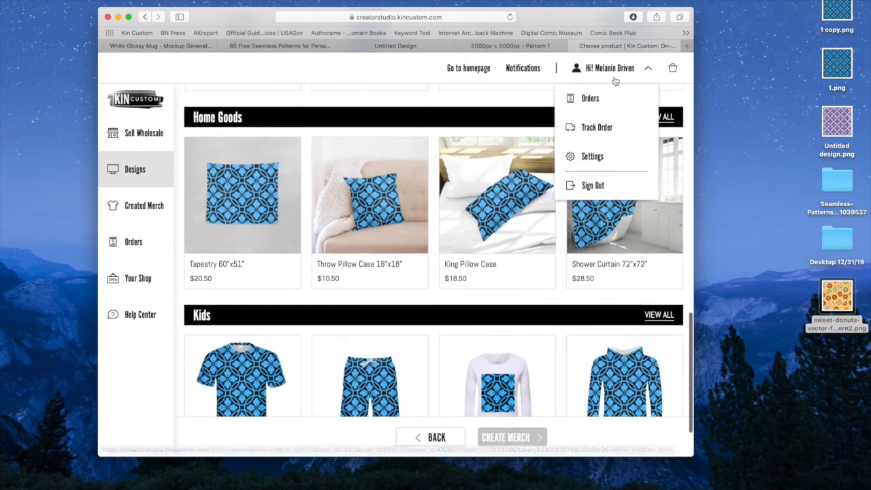
pyautogui.scroll(6, 615, 80)
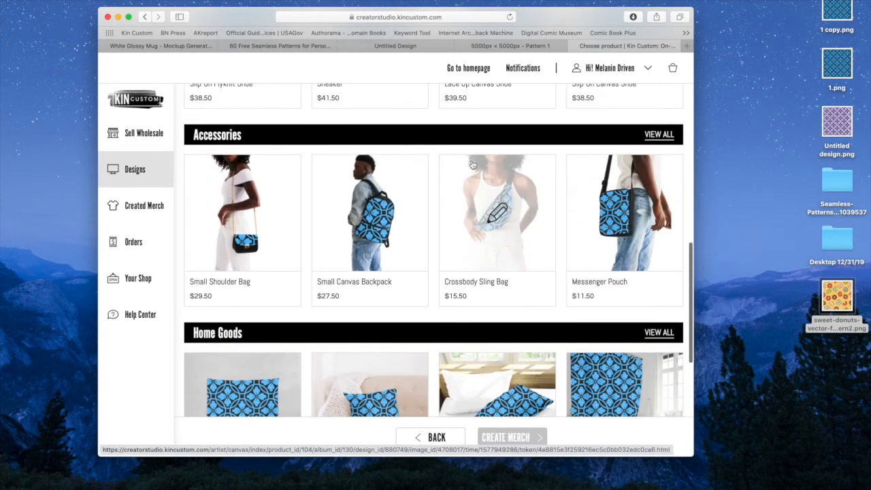
pyautogui.scroll(2, 471, 165)
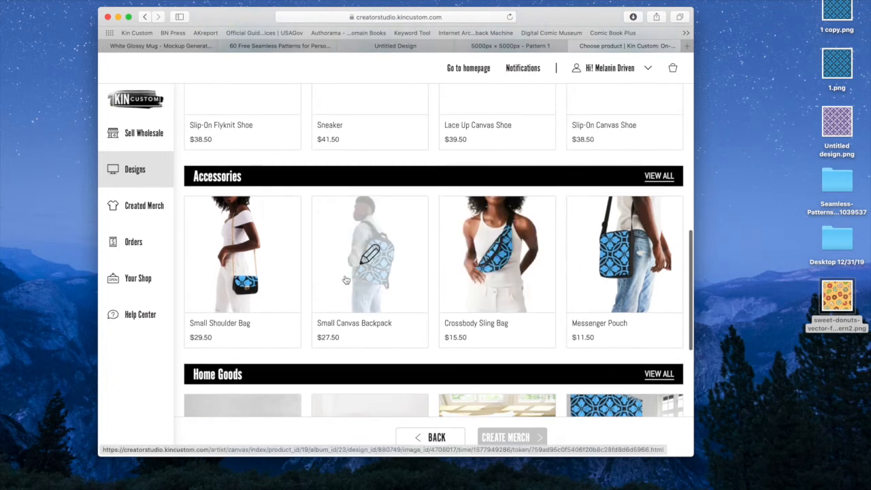
pyautogui.scroll(3, 379, 286)
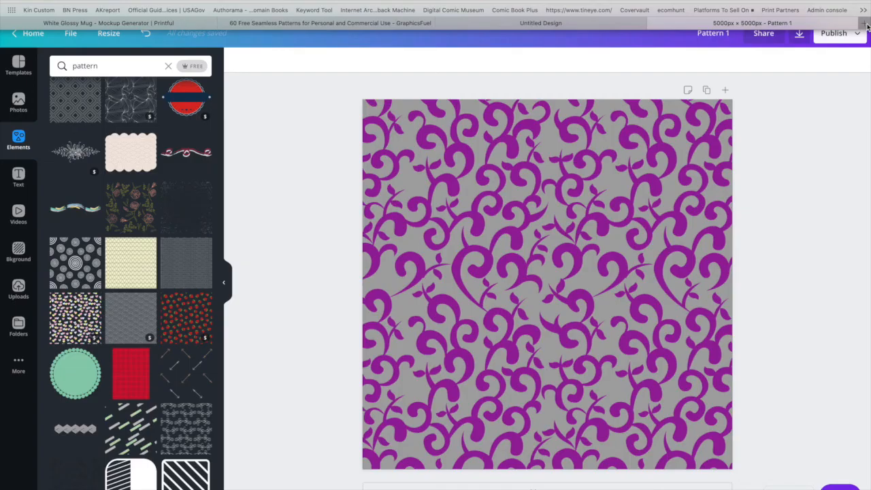
# Switch to Canva, return to its home page and start a new design with custom dimensions.
pyautogui.click(867, 26)
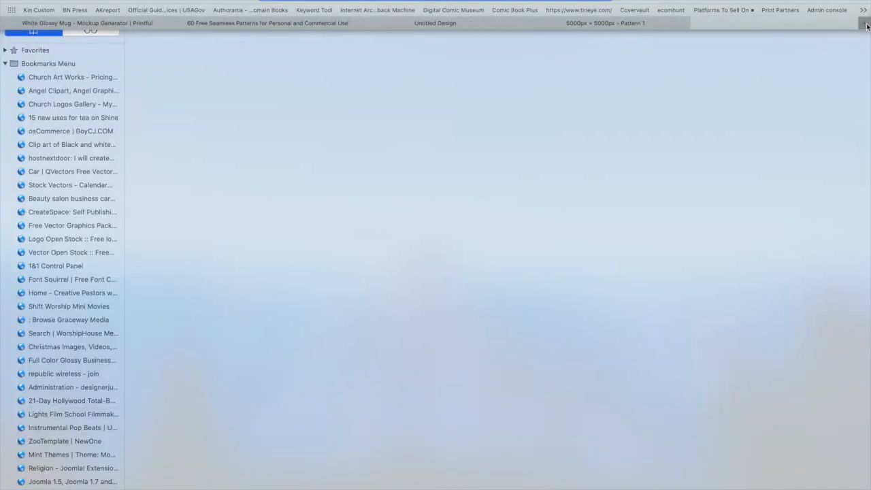
pyautogui.click(600, 24)
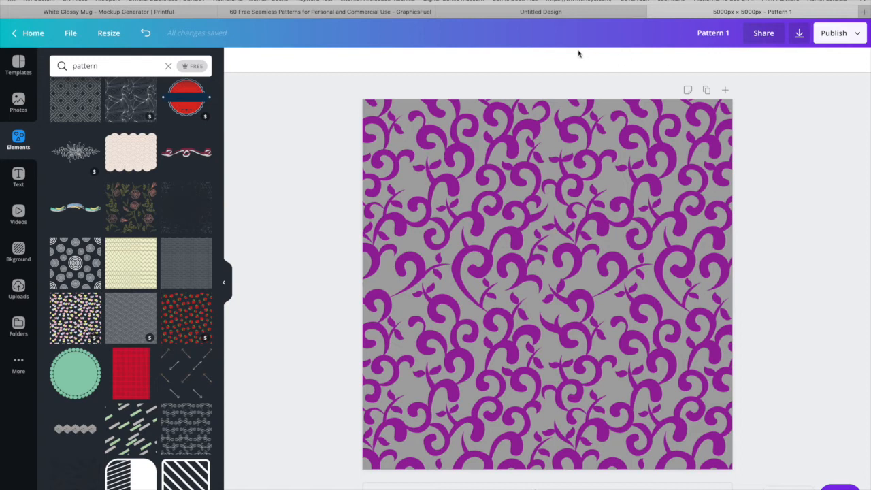
pyautogui.click(36, 36)
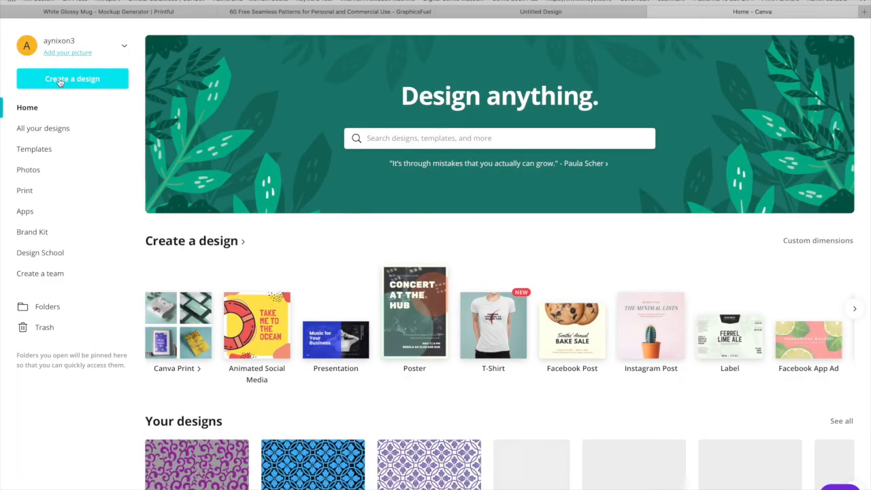
pyautogui.click(60, 81)
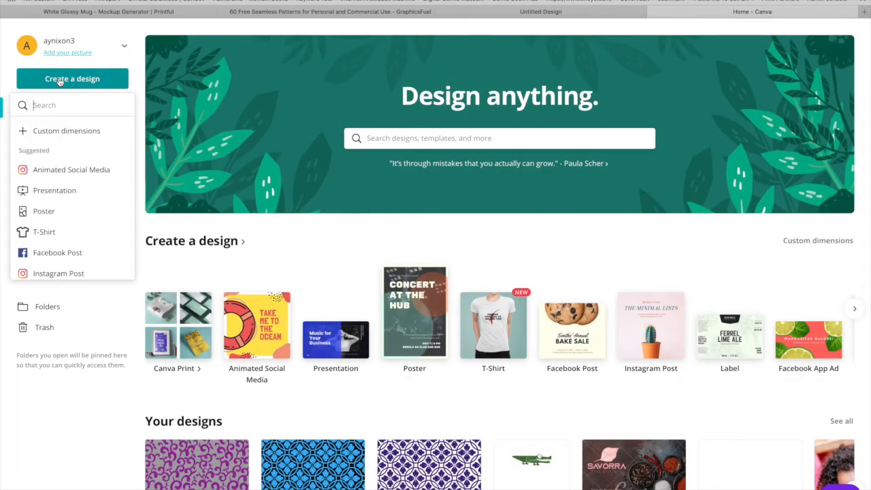
pyautogui.click(61, 133)
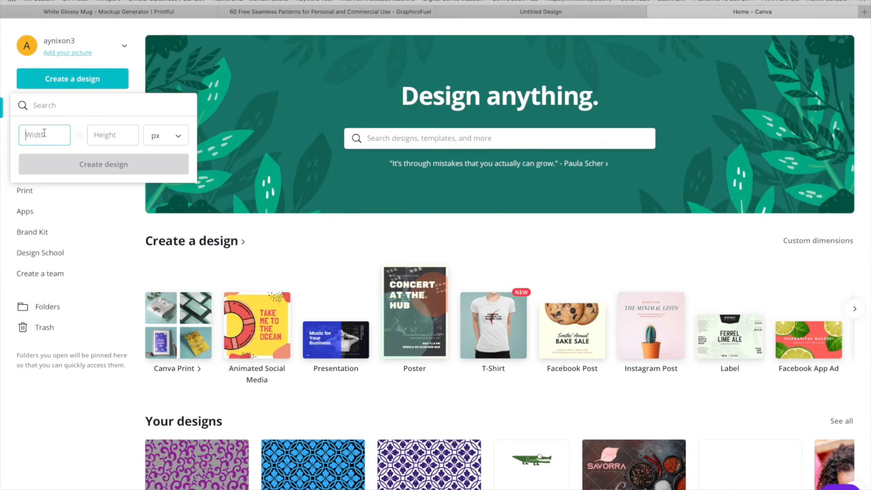
# Set the units to inches and create a custom design 12.49 in wide and 9.25 in high.
pyautogui.click(173, 136)
pyautogui.click(162, 161)
pyautogui.click(45, 135)
pyautogui.write('12.49')
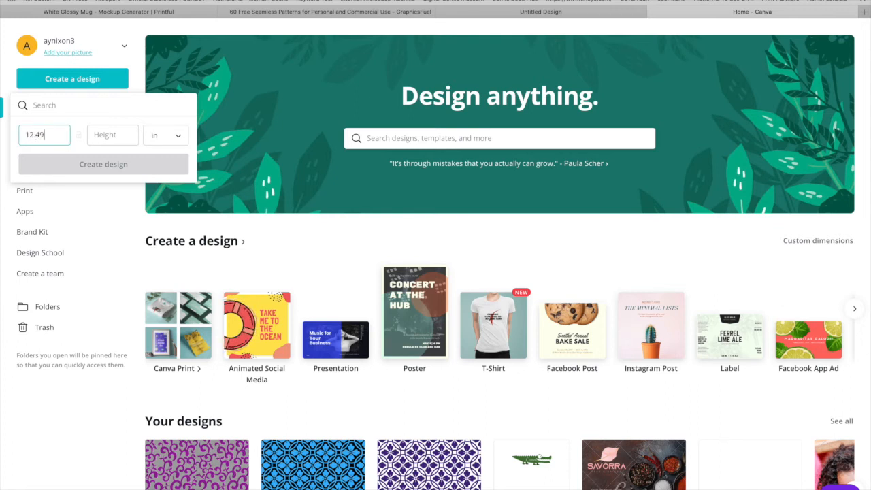
pyautogui.click(96, 136)
pyautogui.write('9.25')
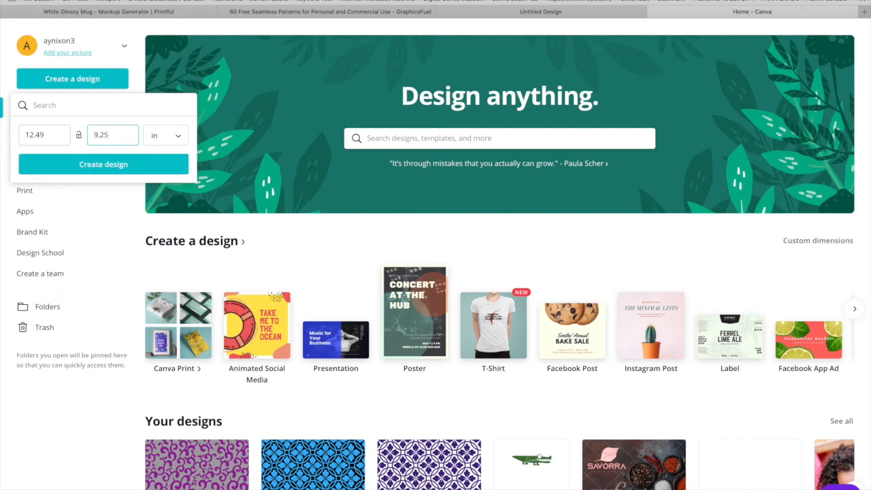
pyautogui.click(114, 164)
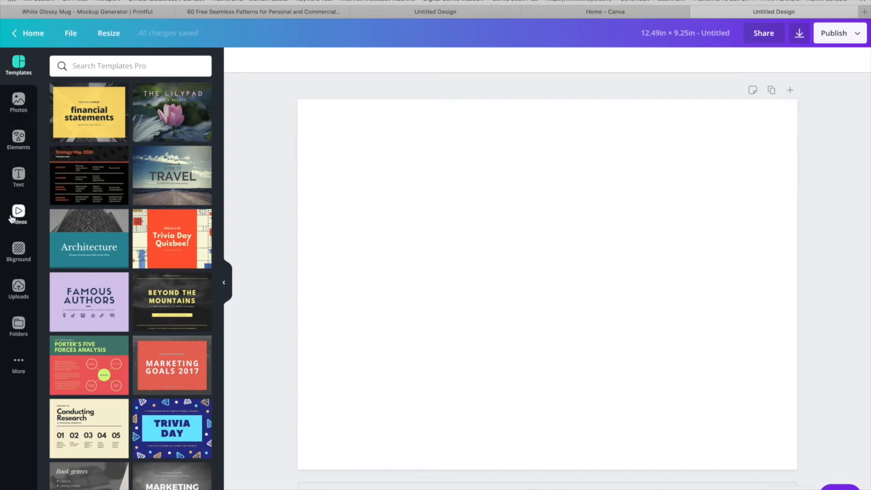
# Upload 1.png from the Desktop to the design's image uploads.
pyautogui.click(18, 289)
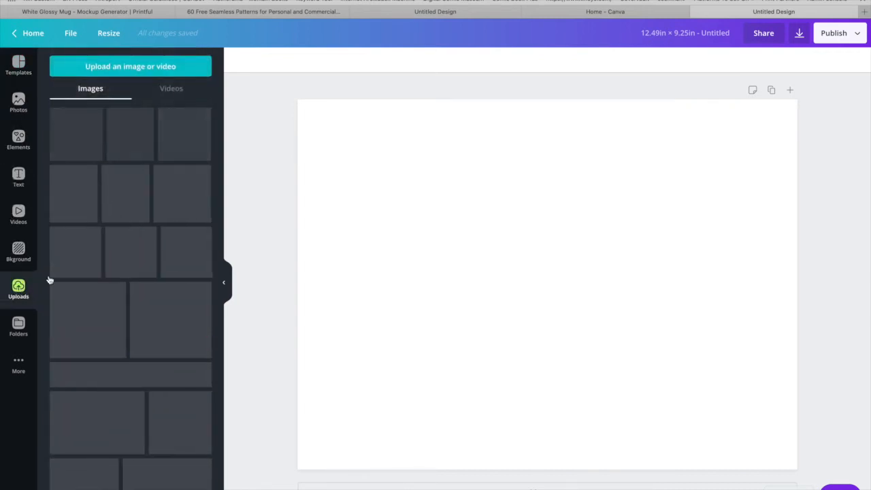
pyautogui.click(134, 64)
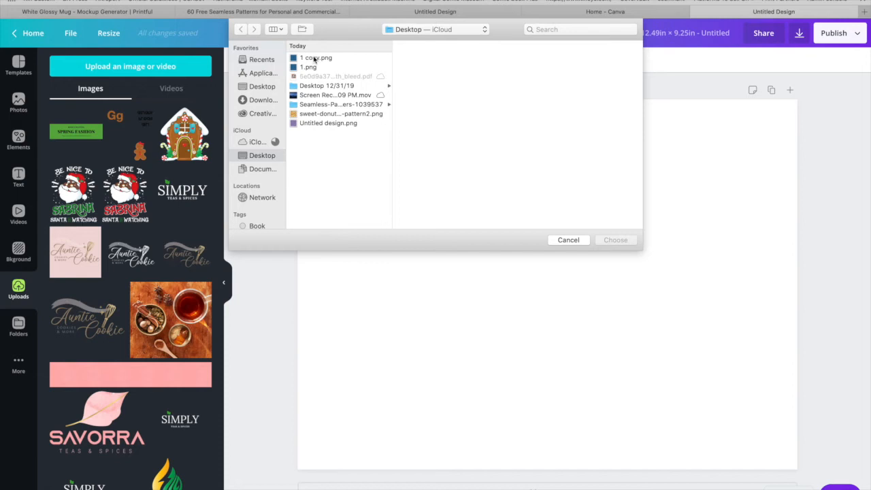
pyautogui.click(315, 58)
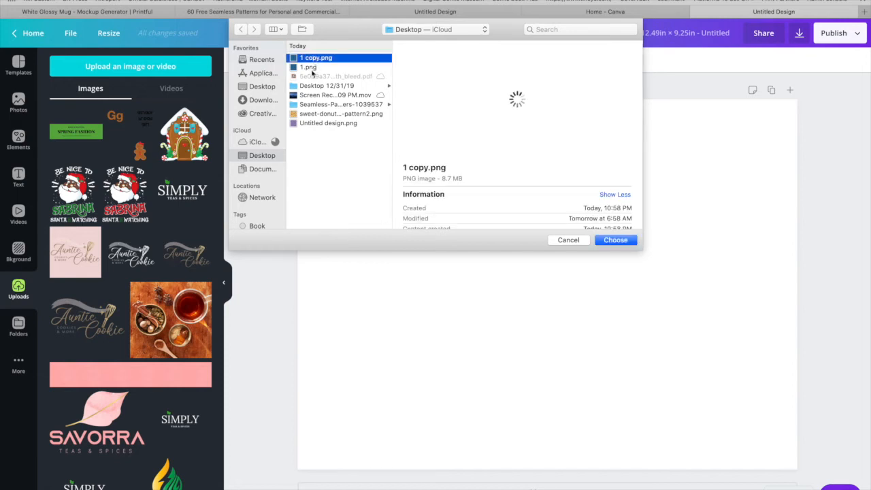
pyautogui.click(310, 67)
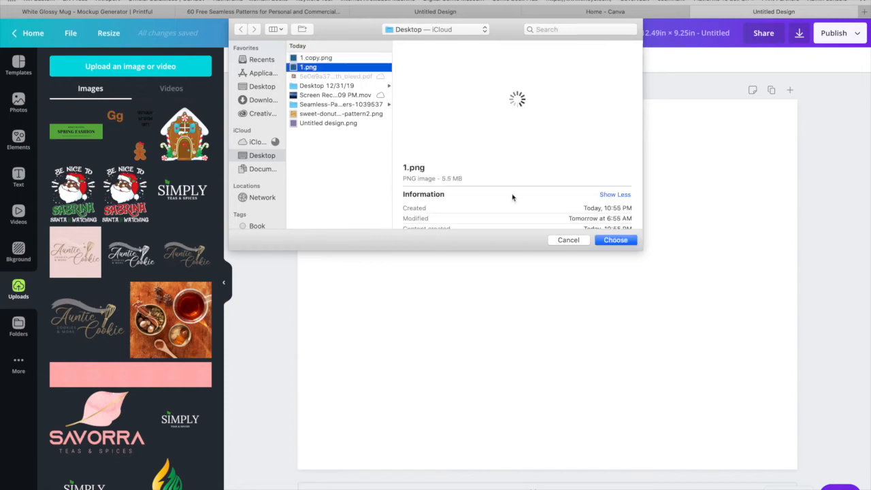
pyautogui.click(619, 241)
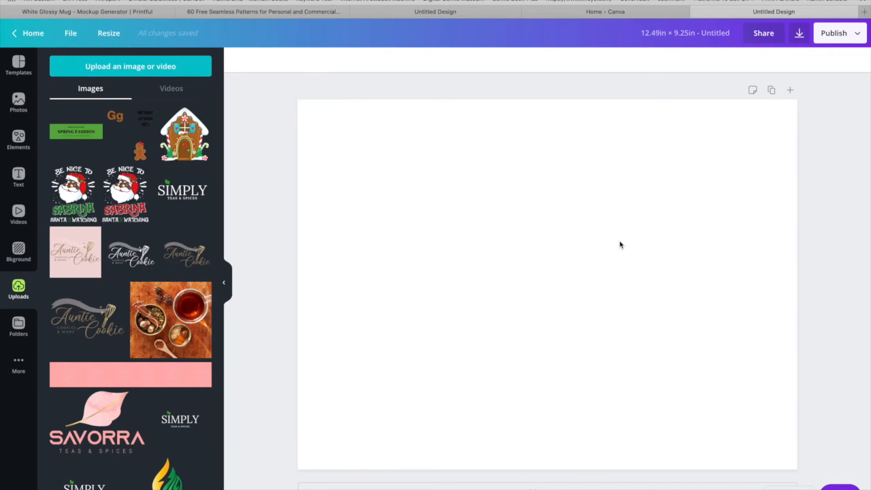
# Place the uploaded blue flower pattern on the page, enlarge it to cover the whole page and trim it to the page edges.
pyautogui.moveTo(481, 204); pyautogui.dragTo(380, 170)
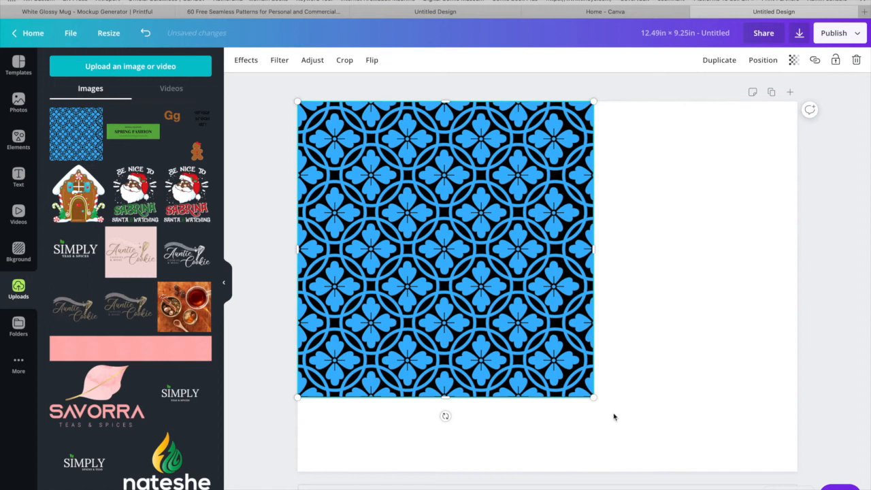
pyautogui.moveTo(698, 422); pyautogui.dragTo(819, 468)
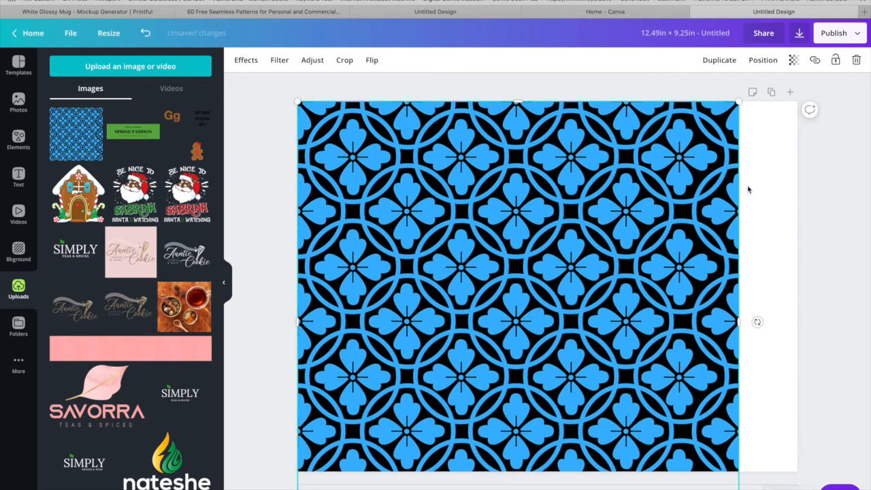
pyautogui.moveTo(805, 80); pyautogui.dragTo(825, 66)
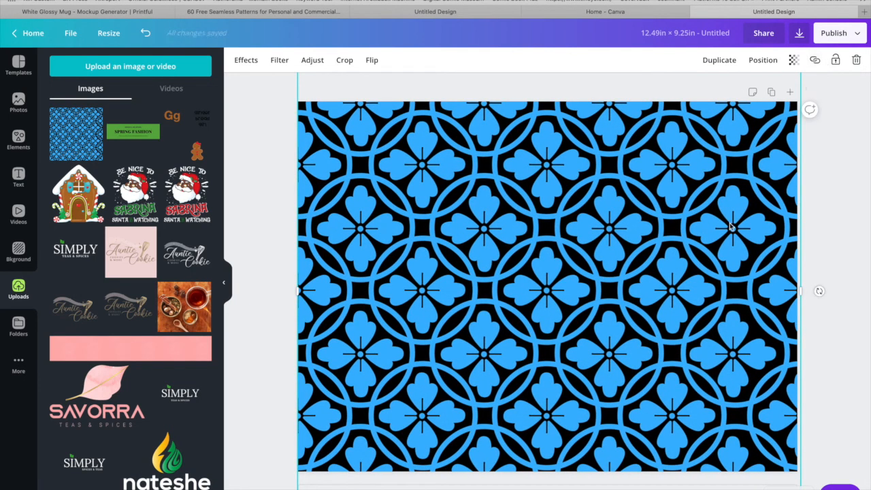
pyautogui.moveTo(729, 227); pyautogui.dragTo(726, 226)
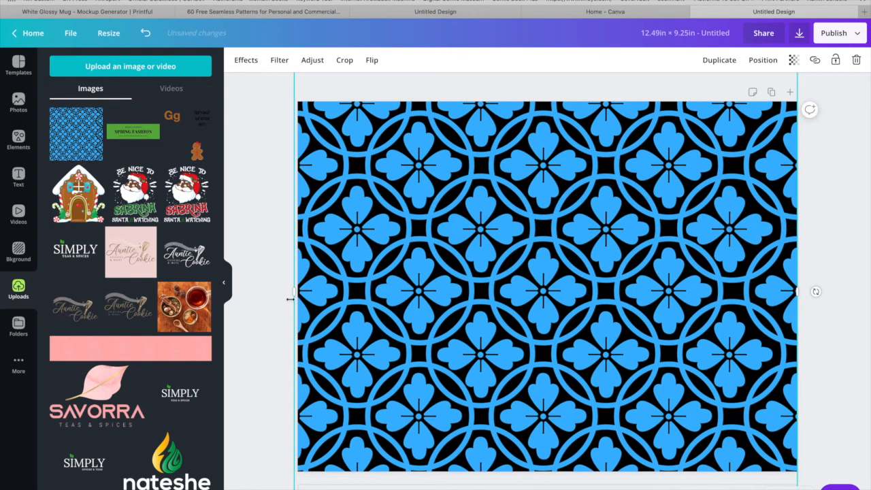
pyautogui.moveTo(297, 295); pyautogui.dragTo(300, 294)
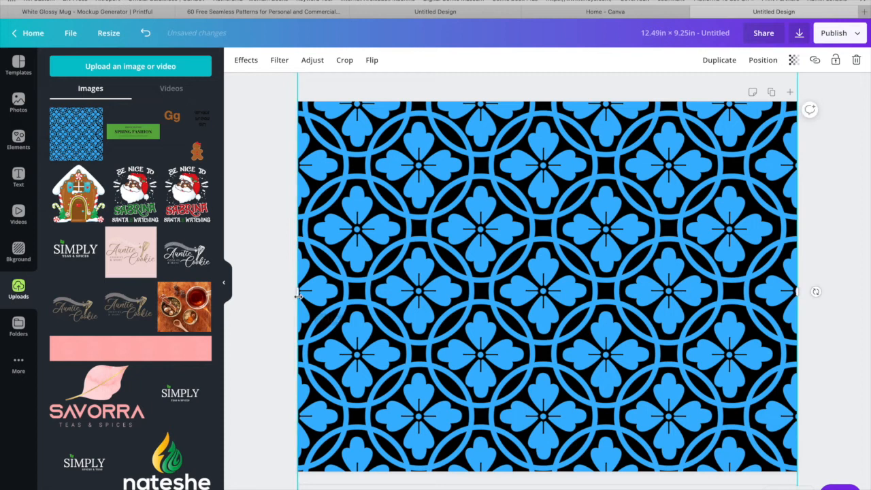
pyautogui.doubleClick(584, 243)
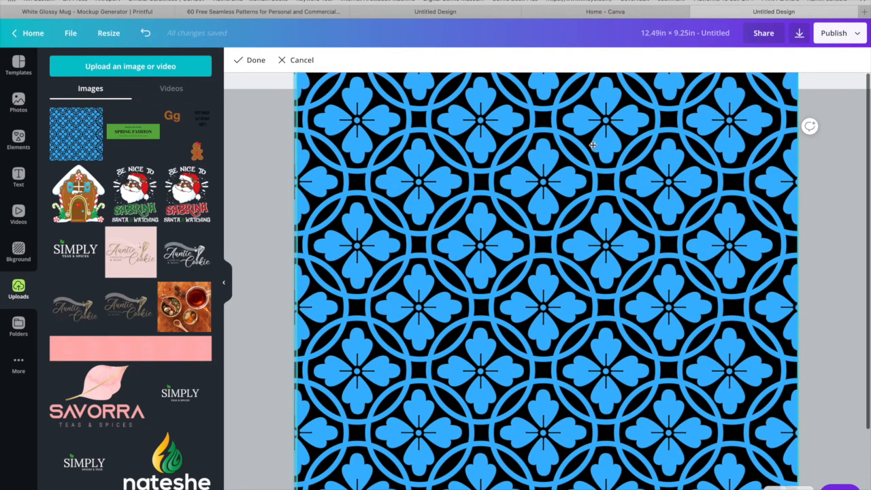
pyautogui.scroll(-1, 613, 121)
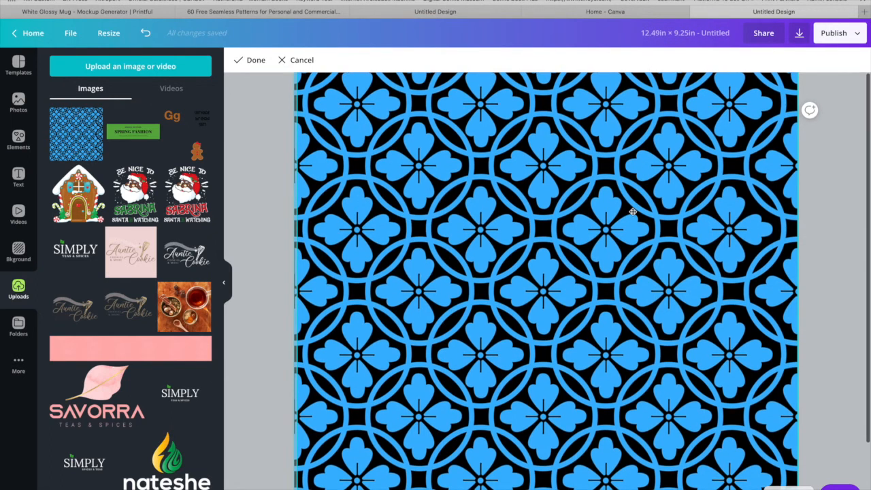
pyautogui.click(256, 61)
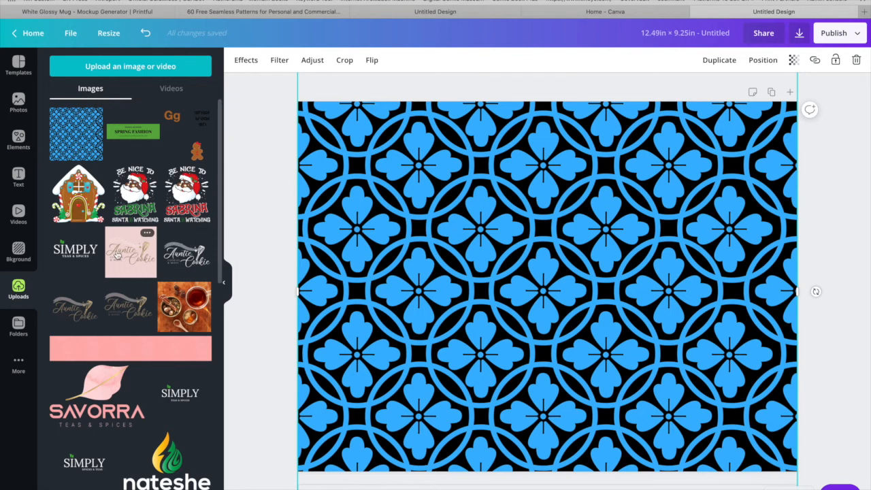
# Add a square shape and flatten it into a horizontal strip against the page's right edge.
pyautogui.click(20, 140)
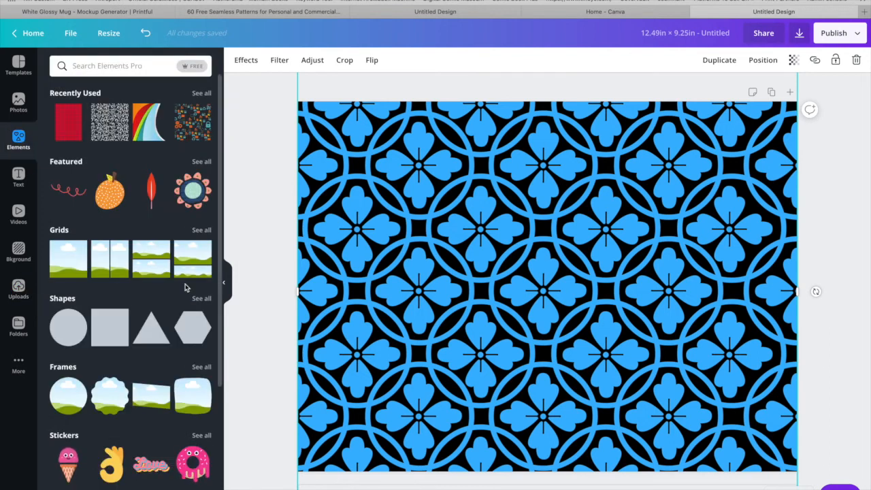
pyautogui.click(107, 333)
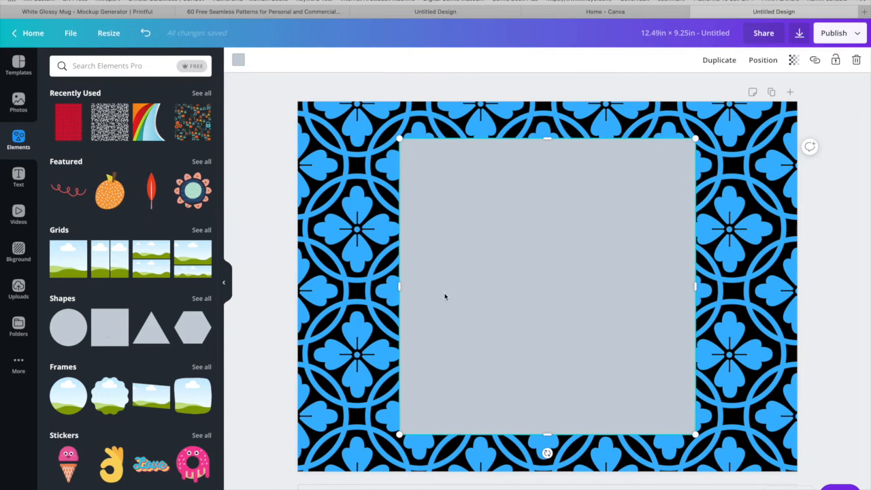
pyautogui.moveTo(399, 141); pyautogui.dragTo(375, 201)
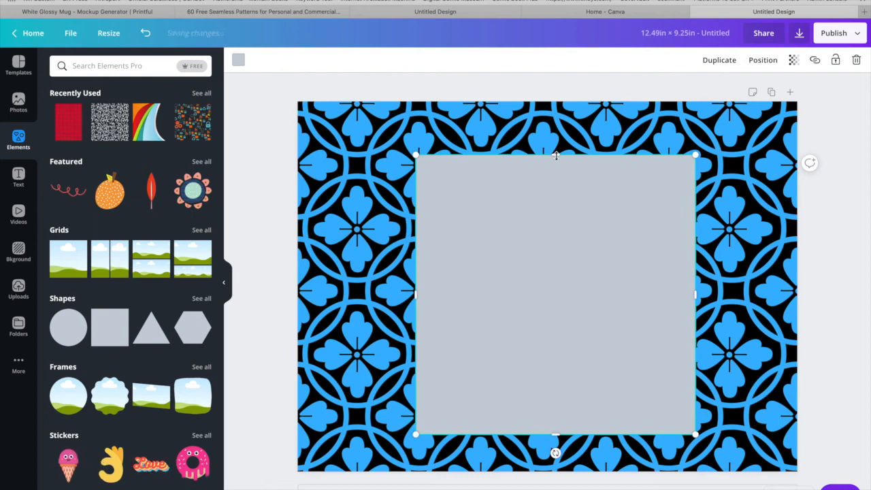
pyautogui.moveTo(565, 216); pyautogui.dragTo(581, 370)
pyautogui.moveTo(585, 402); pyautogui.dragTo(684, 271)
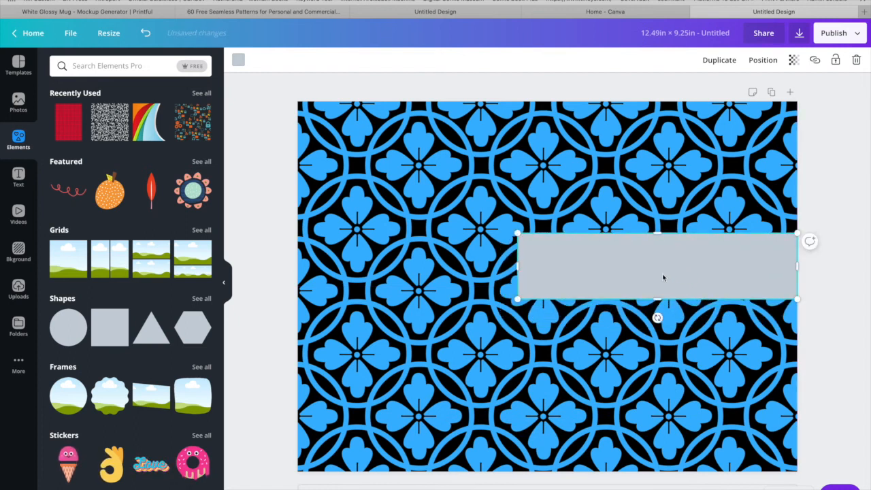
# Stretch the strip across the full page width at mid-height and fill it with light blue.
pyautogui.moveTo(510, 267); pyautogui.dragTo(297, 280)
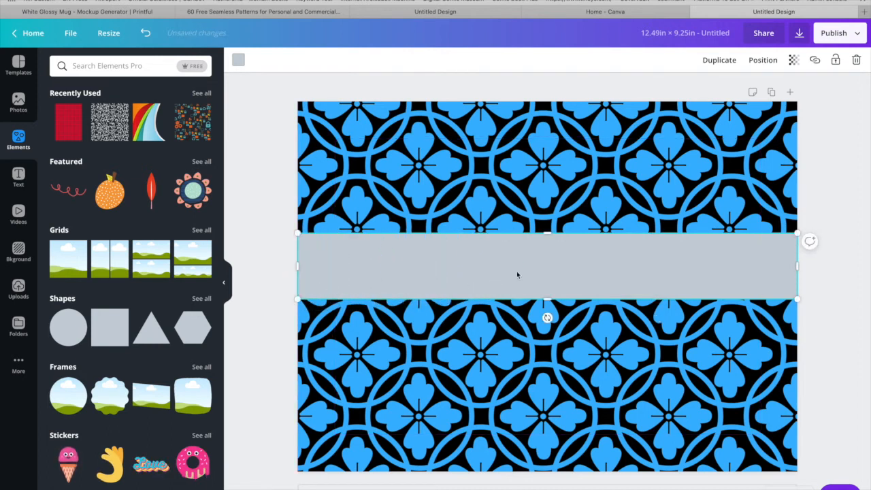
pyautogui.moveTo(554, 283); pyautogui.dragTo(555, 286)
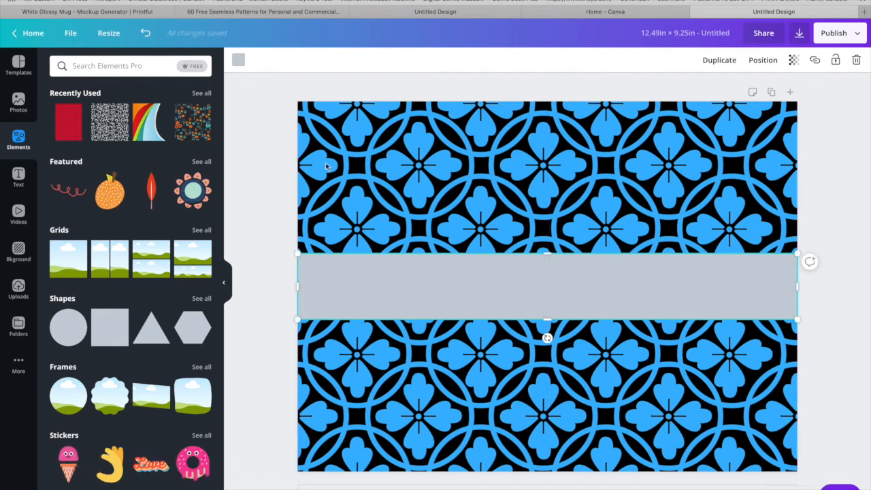
pyautogui.click(238, 60)
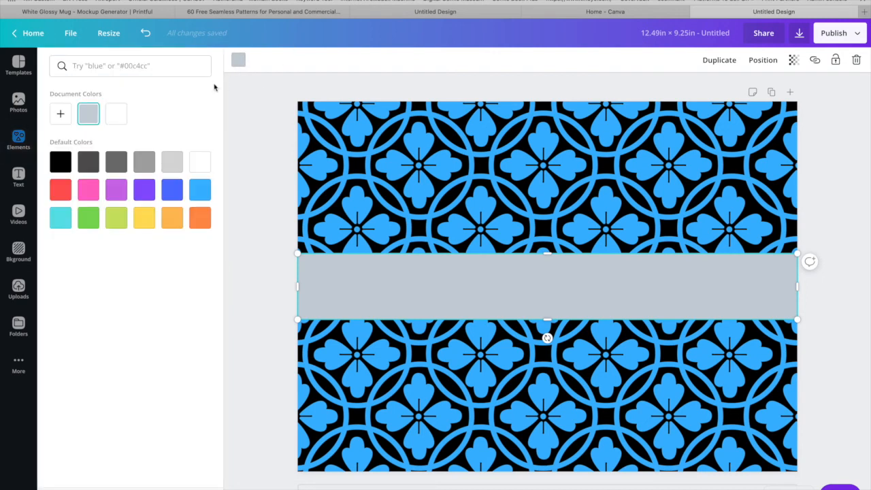
pyautogui.click(201, 194)
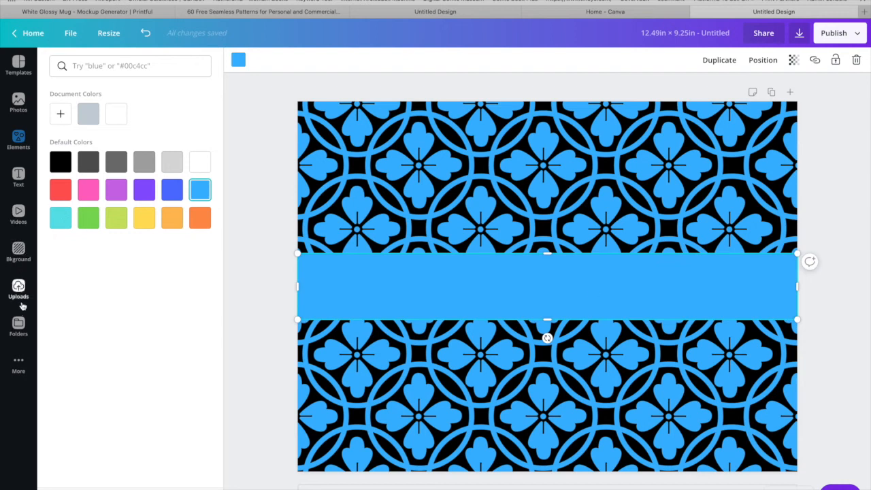
# Add the birthday invitation font combination to the page.
pyautogui.click(19, 179)
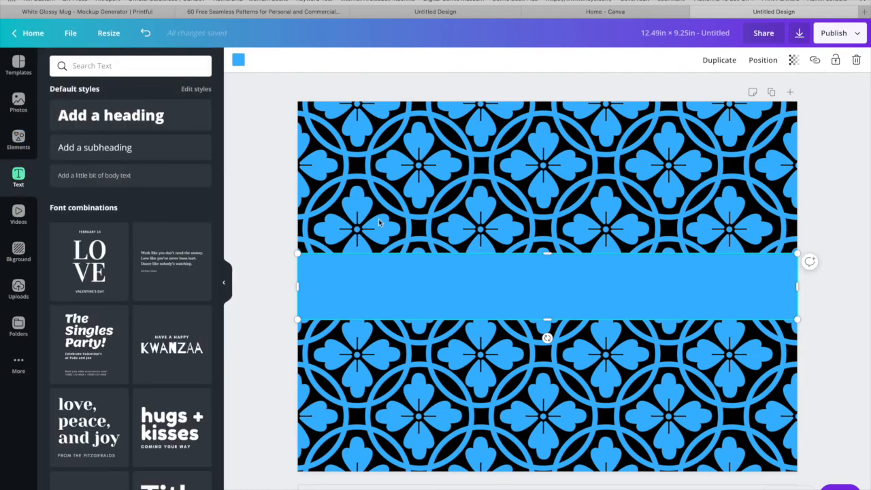
pyautogui.scroll(-5, 173, 313)
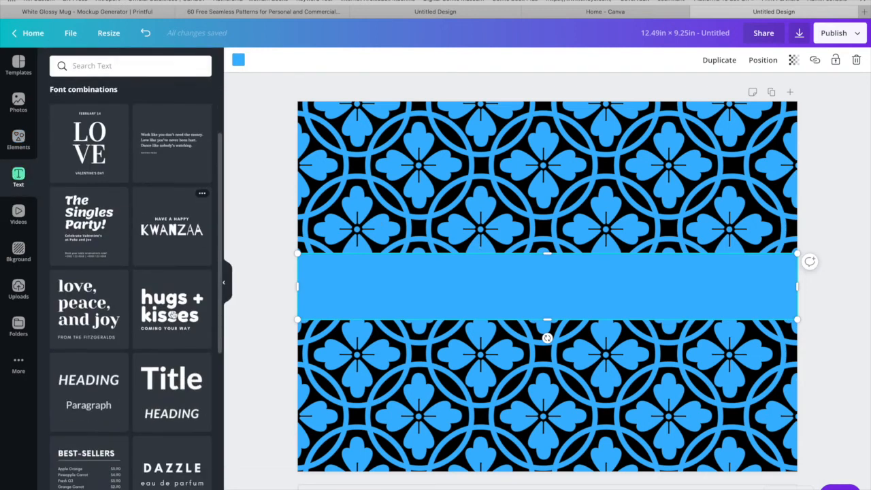
pyautogui.scroll(-5, 173, 313)
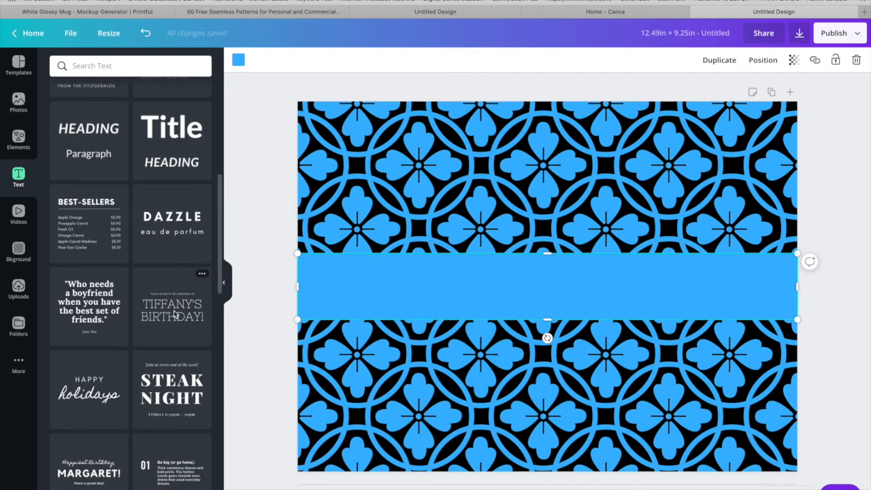
pyautogui.click(174, 315)
pyautogui.scroll(3, 175, 315)
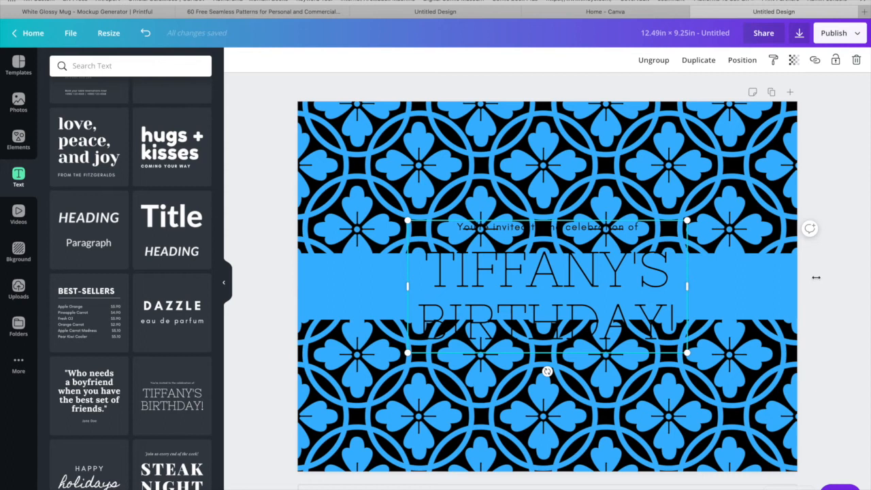
# Scale the birthday text down to a 57.6 heading size and fit it over the right half of the blue band.
pyautogui.moveTo(816, 277); pyautogui.dragTo(816, 279)
pyautogui.click(695, 279)
pyautogui.moveTo(696, 280); pyautogui.dragTo(688, 281)
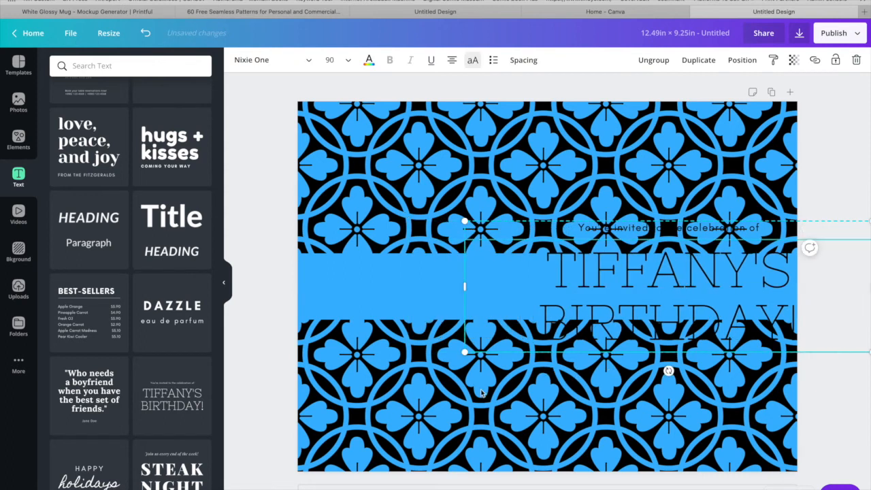
pyautogui.moveTo(554, 306); pyautogui.dragTo(602, 269)
pyautogui.moveTo(738, 255); pyautogui.dragTo(675, 269)
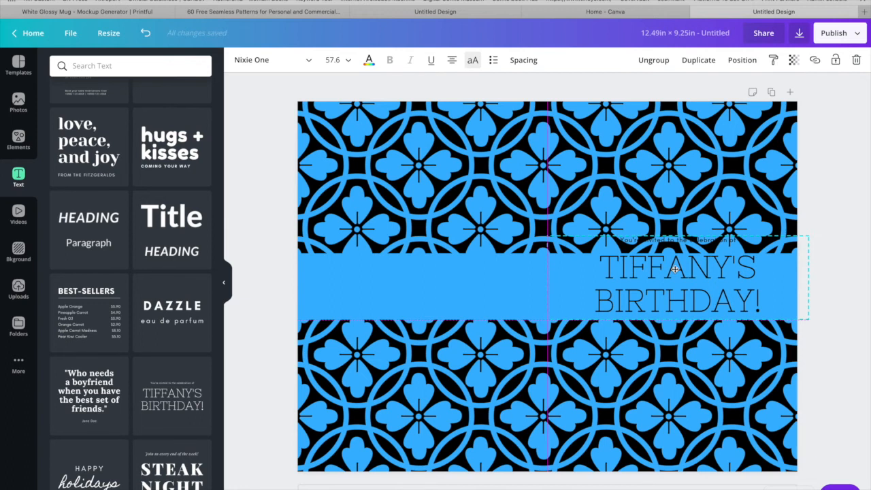
pyautogui.moveTo(674, 268); pyautogui.dragTo(675, 268)
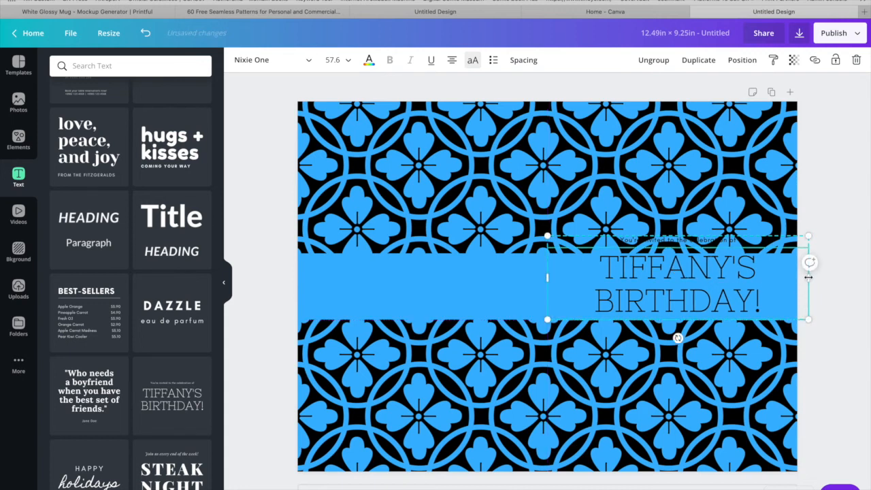
pyautogui.moveTo(799, 279); pyautogui.dragTo(798, 280)
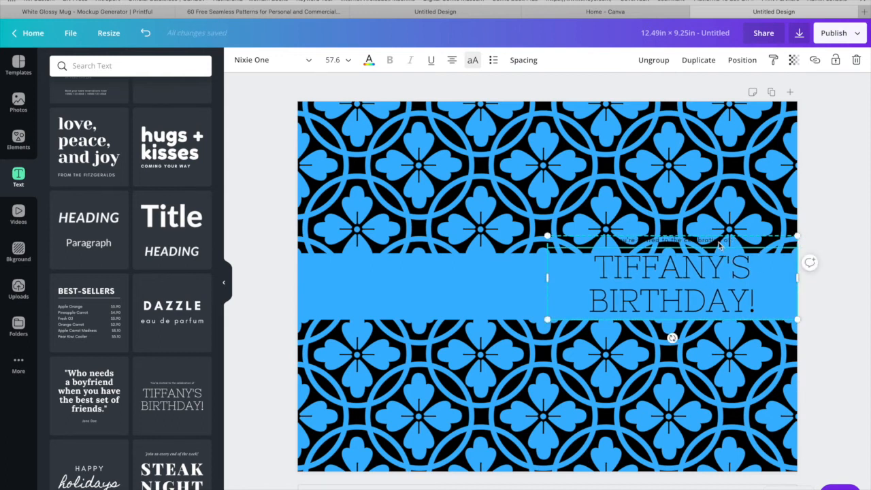
# Ungroup the birthday text combination and delete it from the page.
pyautogui.click(719, 243)
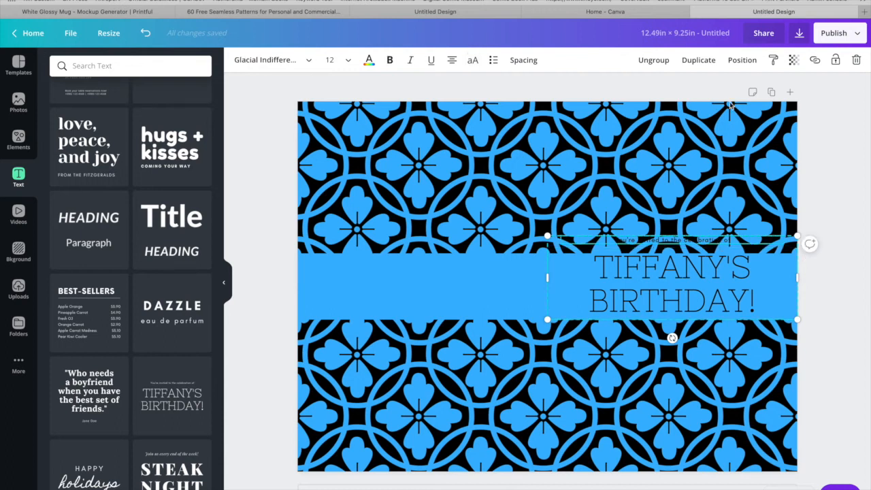
pyautogui.click(655, 60)
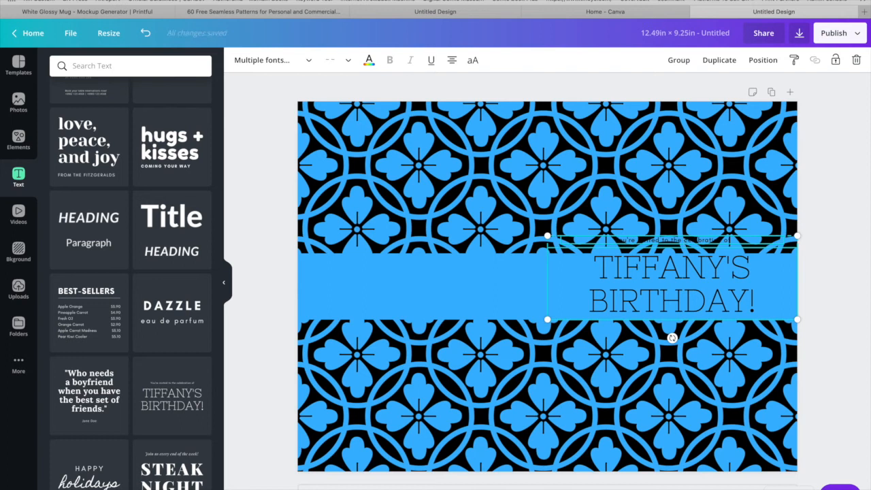
pyautogui.press('Delete')
pyautogui.scroll(-3, 129, 273)
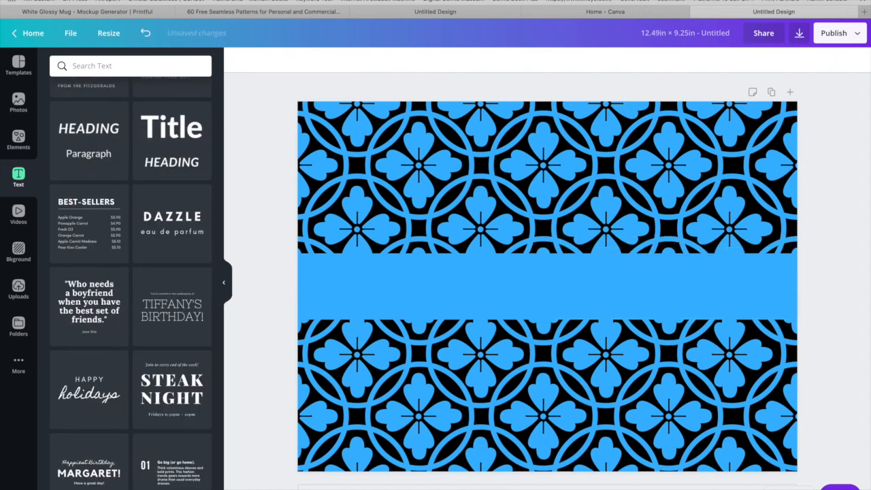
# Undo the deletion of the birthday text and delete only its small invitation line above the heading.
pyautogui.hotkey('ctrl', 'z')
pyautogui.scroll(3, 130, 272)
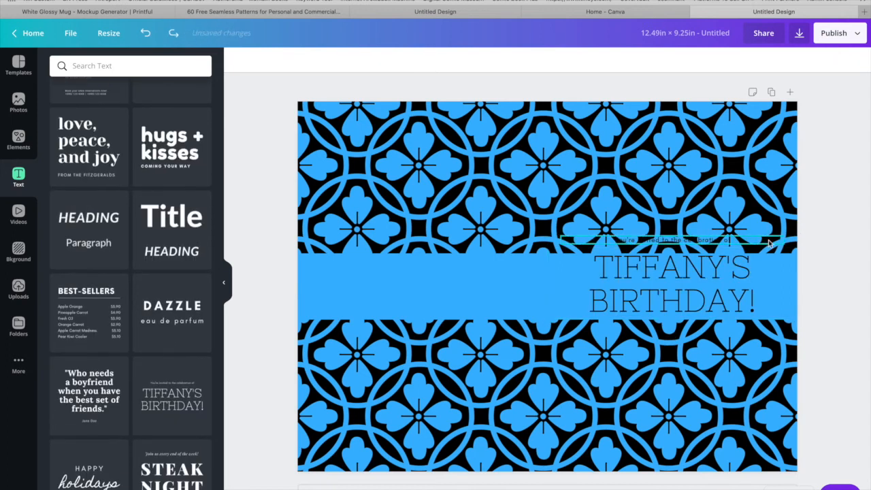
pyautogui.click(770, 243)
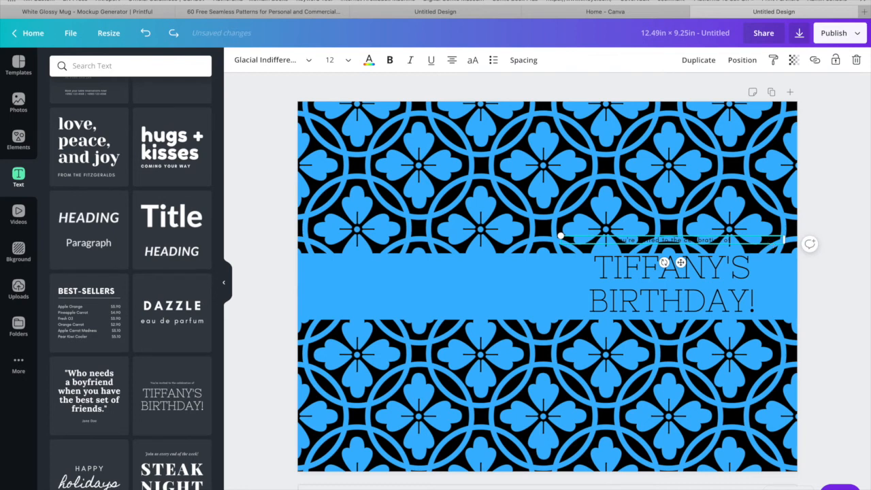
pyautogui.press('Delete')
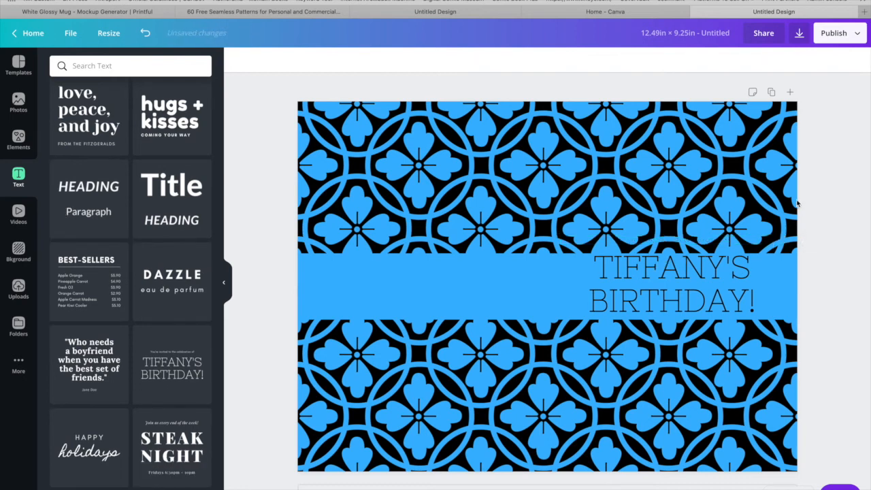
# Nudge the birthday heading slightly down on the blue band and replace its first line with "2020-2021".
pyautogui.click(670, 328)
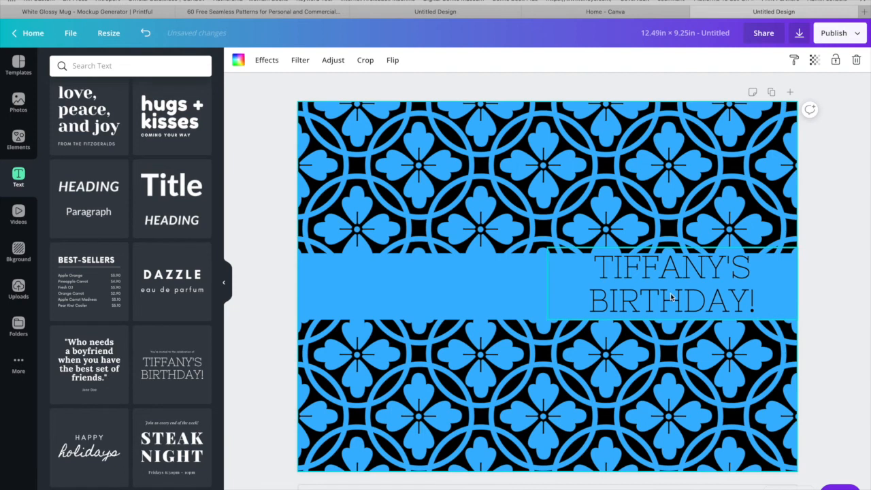
pyautogui.click(670, 297)
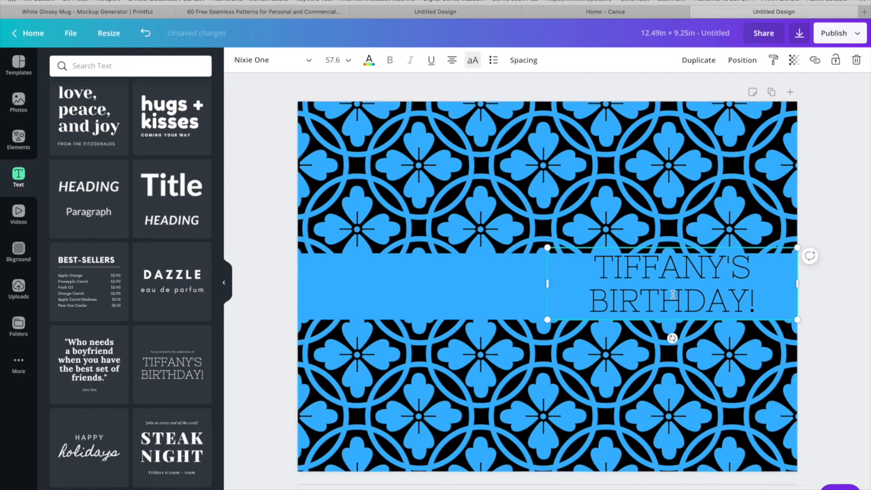
pyautogui.moveTo(673, 297); pyautogui.dragTo(674, 299)
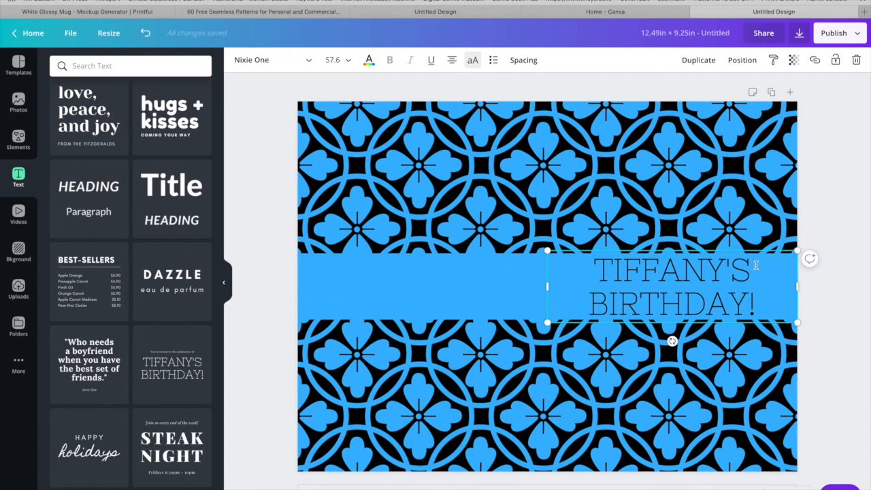
pyautogui.moveTo(752, 269); pyautogui.dragTo(600, 267)
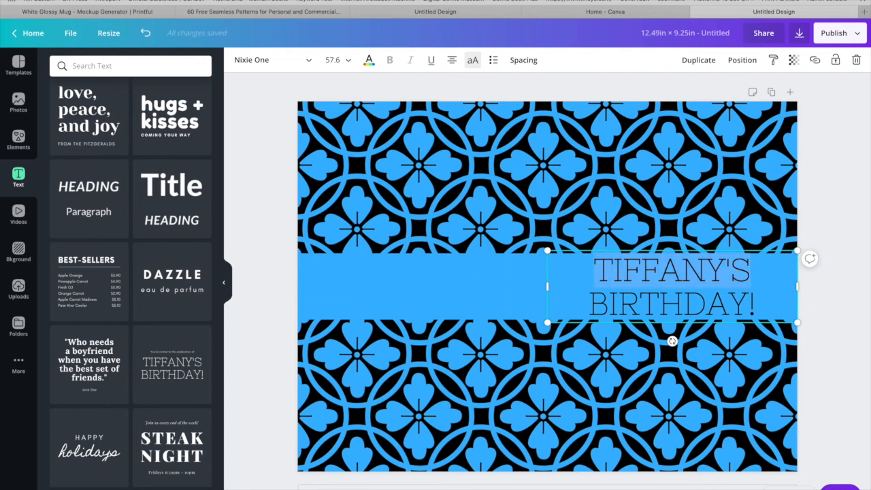
pyautogui.write('2020')
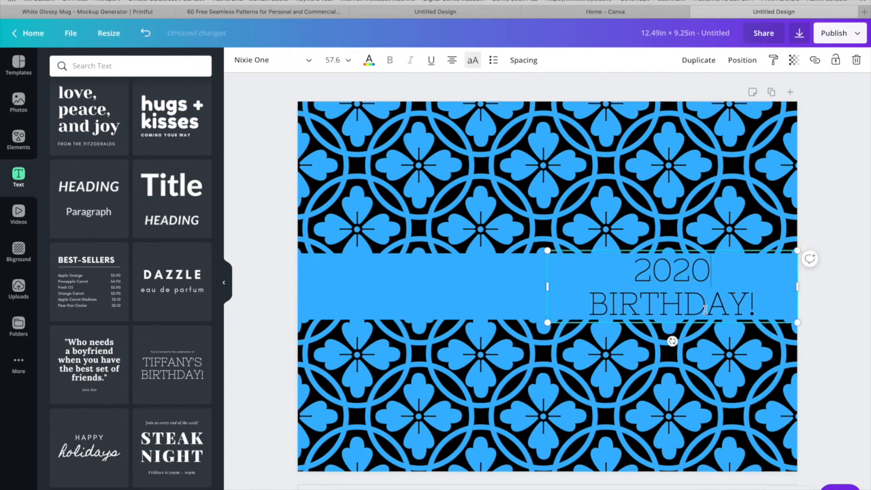
pyautogui.moveTo(757, 307); pyautogui.dragTo(569, 301)
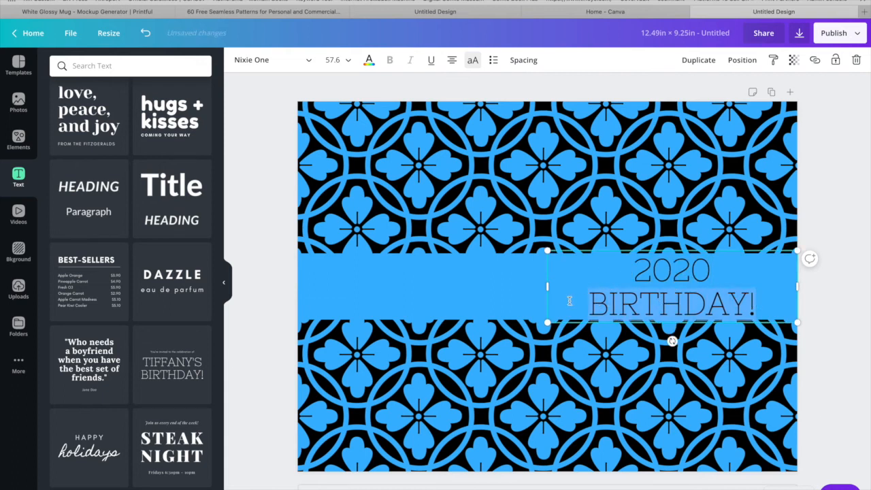
pyautogui.click(707, 262)
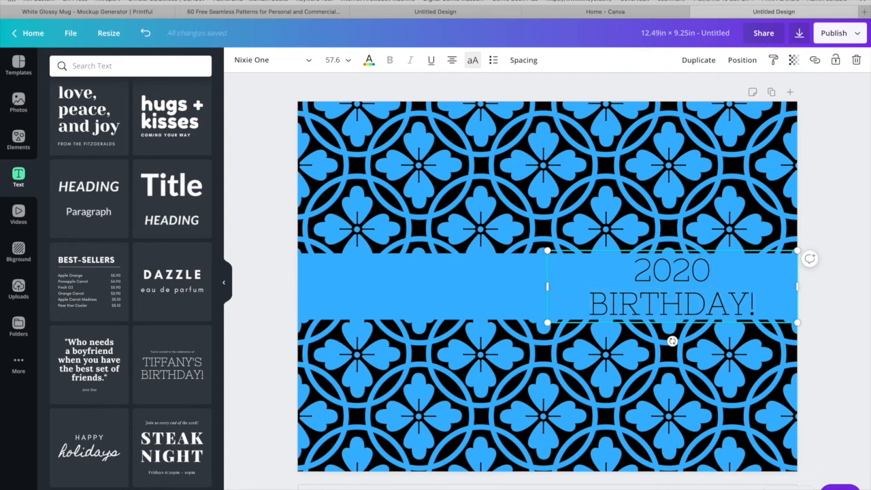
pyautogui.write('-2021')
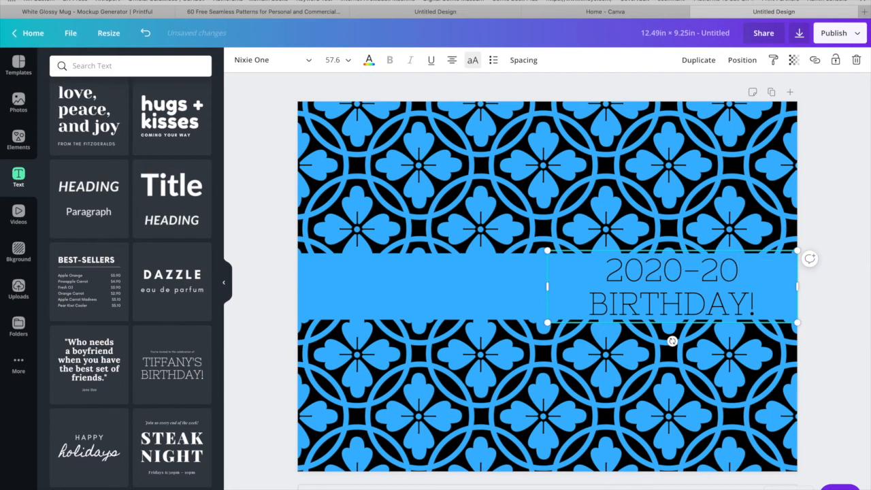
# Replace the word "BIRTHDAY!" in the heading with "WEEKLY PLANNER".
pyautogui.moveTo(759, 303); pyautogui.dragTo(583, 295)
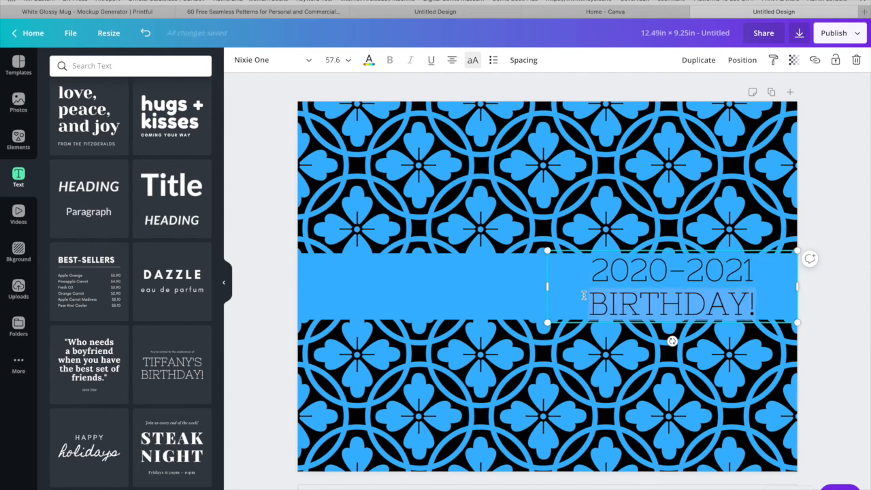
pyautogui.write('WEEKL')
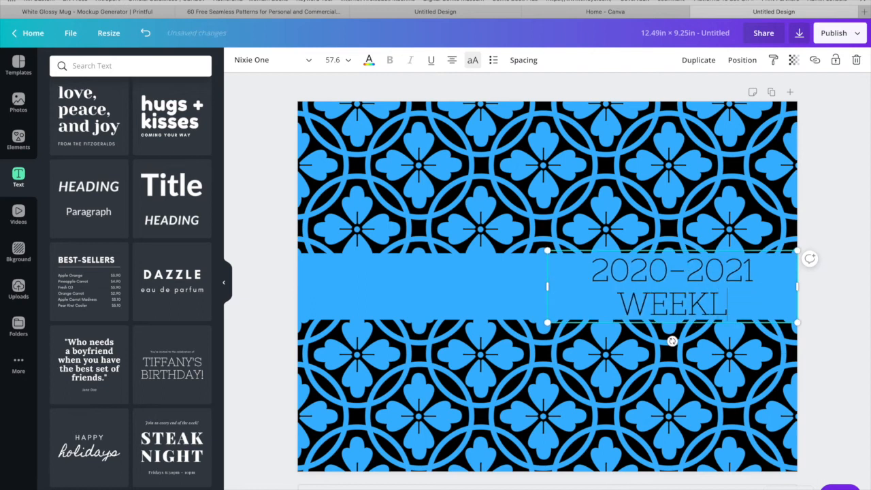
pyautogui.write('Y PL')
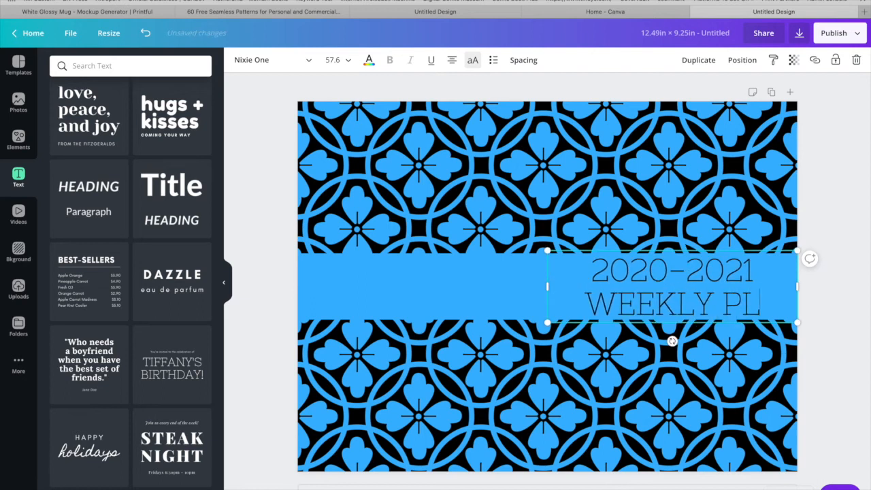
pyautogui.write('ANN')
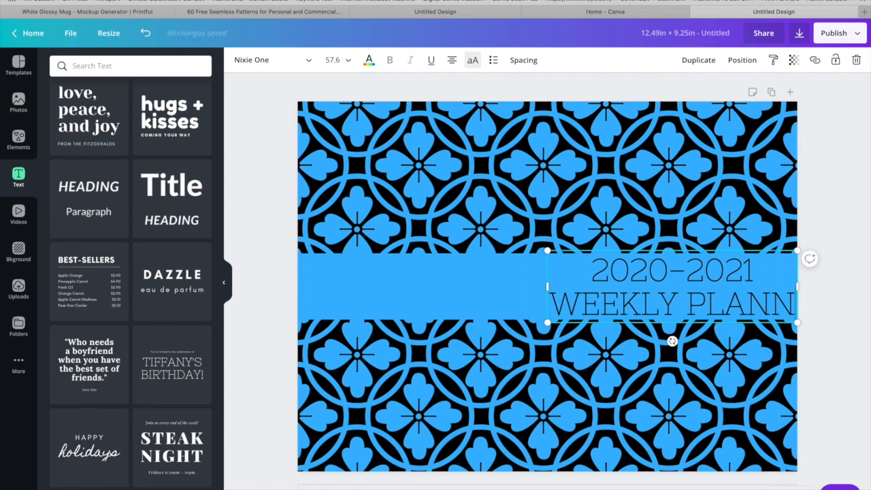
pyautogui.write('ER')
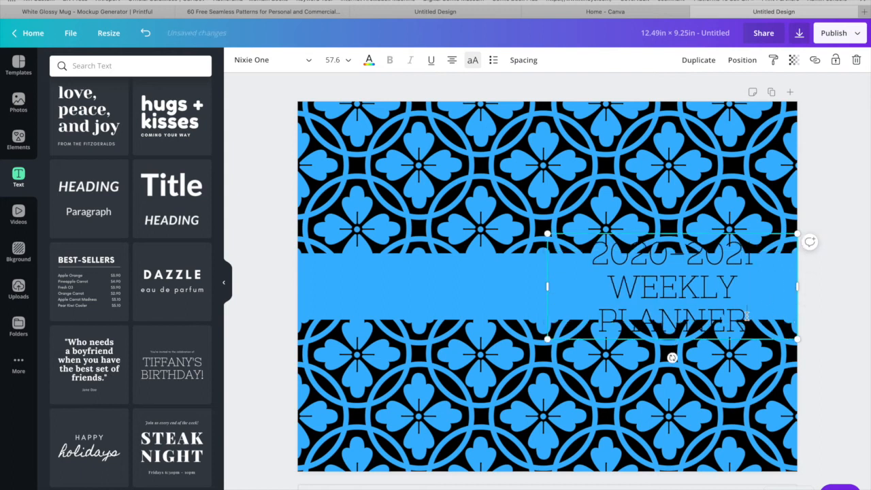
# Set the font size of the planner heading to 36 so it fits within the blue band.
pyautogui.moveTo(745, 317); pyautogui.dragTo(561, 242)
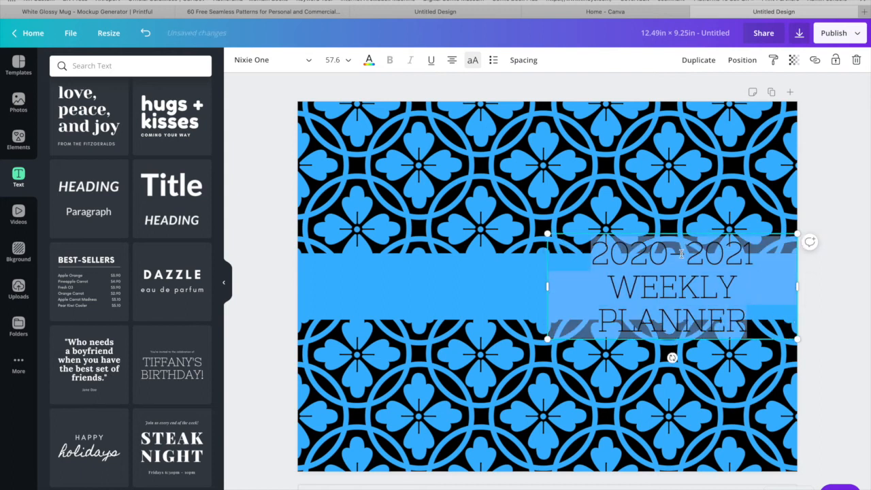
pyautogui.click(757, 249)
pyautogui.moveTo(757, 248); pyautogui.dragTo(584, 243)
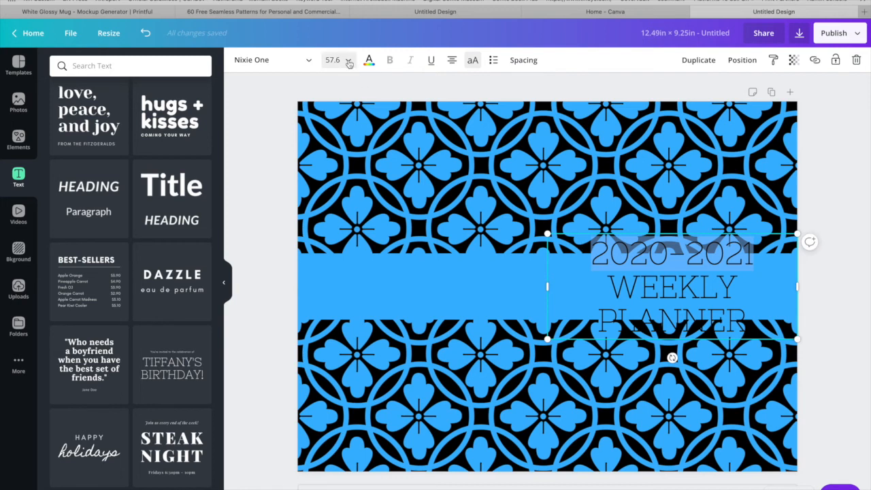
pyautogui.click(348, 62)
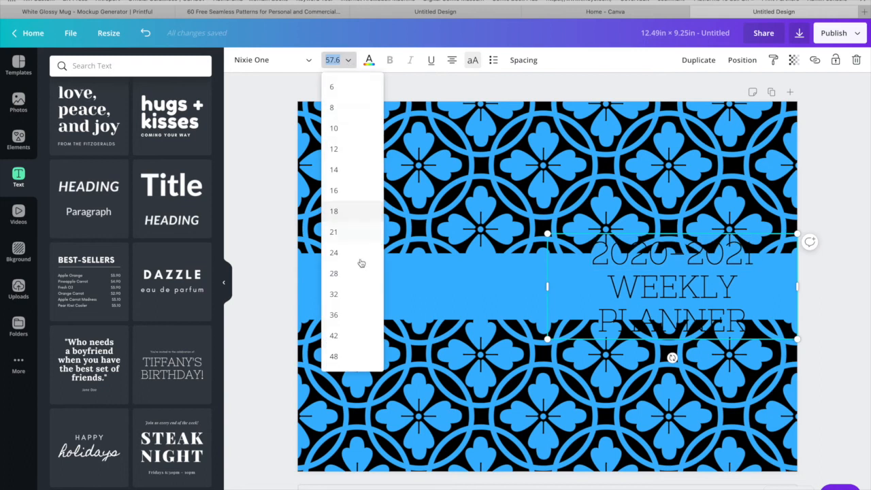
pyautogui.scroll(-2, 340, 327)
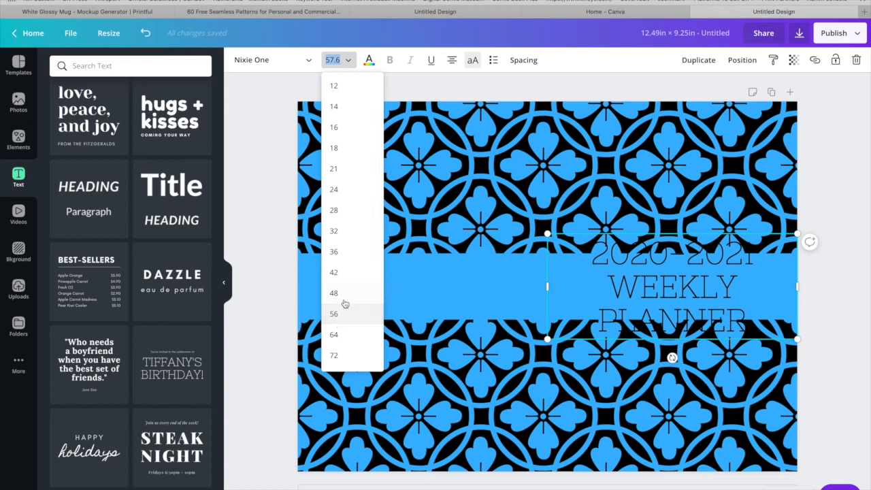
pyautogui.click(346, 252)
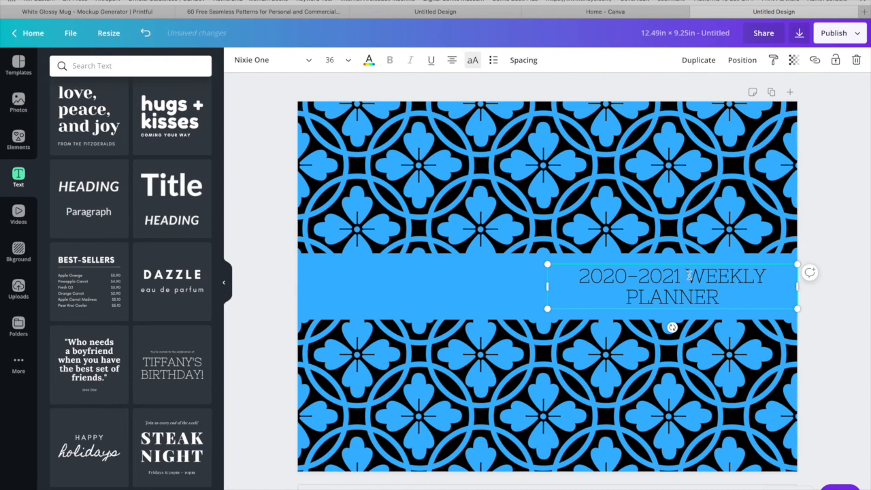
# Break the heading before "WEEKLY" and set the "2020-2021" line to font size 24.
pyautogui.click(689, 275)
pyautogui.press('Return')
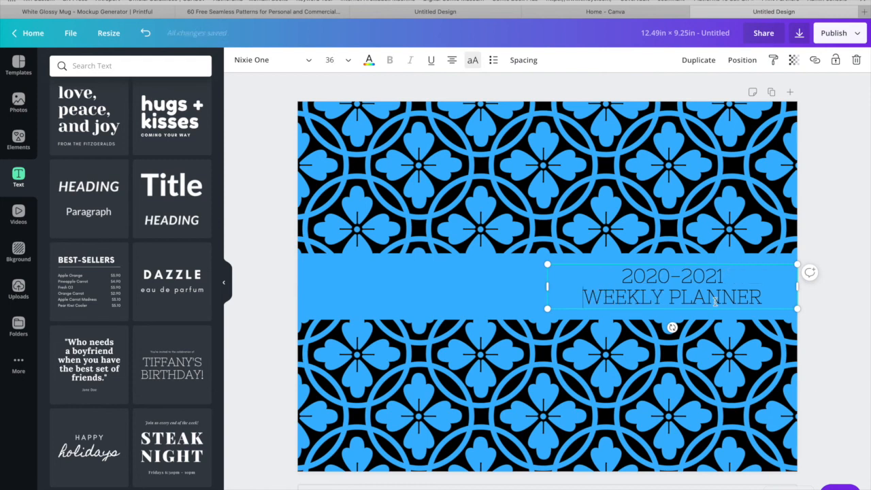
pyautogui.moveTo(725, 275); pyautogui.dragTo(622, 275)
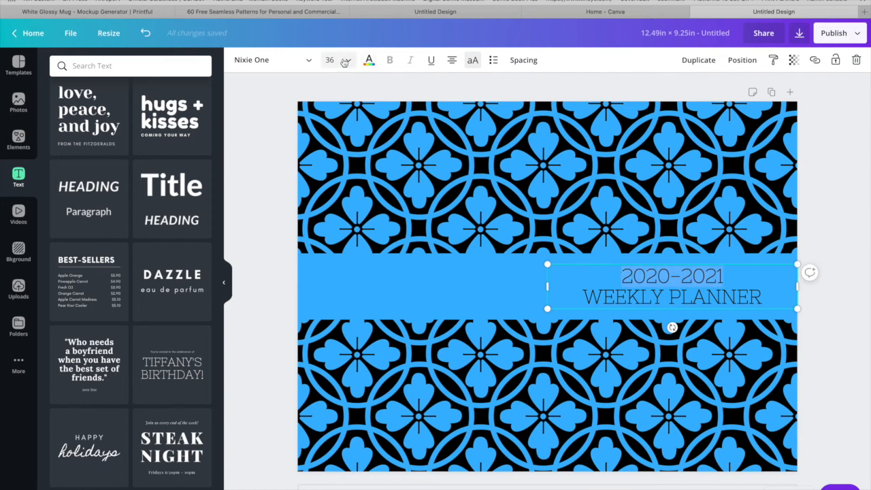
pyautogui.click(345, 61)
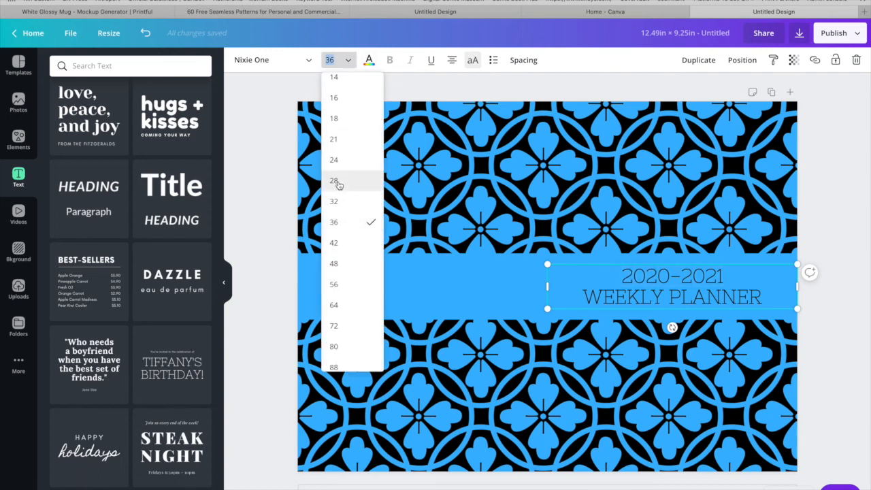
pyautogui.click(334, 160)
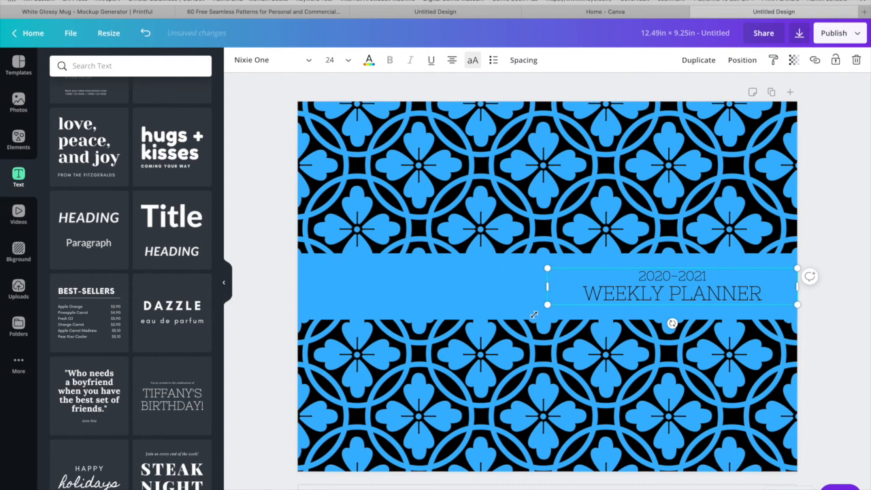
pyautogui.click(555, 289)
pyautogui.moveTo(570, 285); pyautogui.dragTo(581, 285)
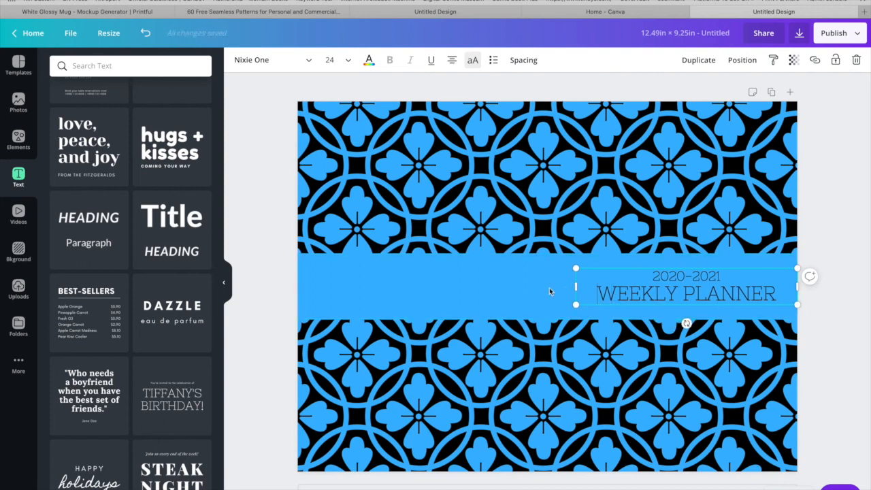
pyautogui.moveTo(576, 287); pyautogui.dragTo(542, 286)
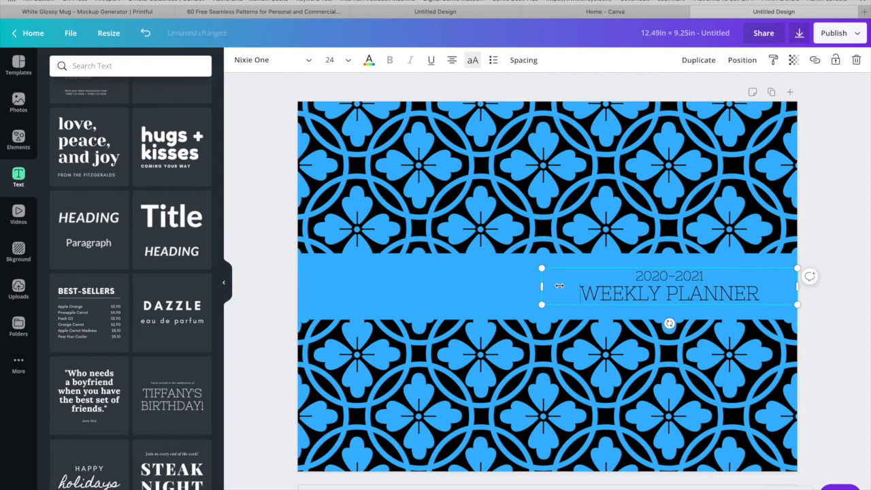
pyautogui.moveTo(542, 287)
pyautogui.mouseDown()
pyautogui.moveTo(573, 286)
pyautogui.moveTo(545, 287)
pyautogui.mouseUp()
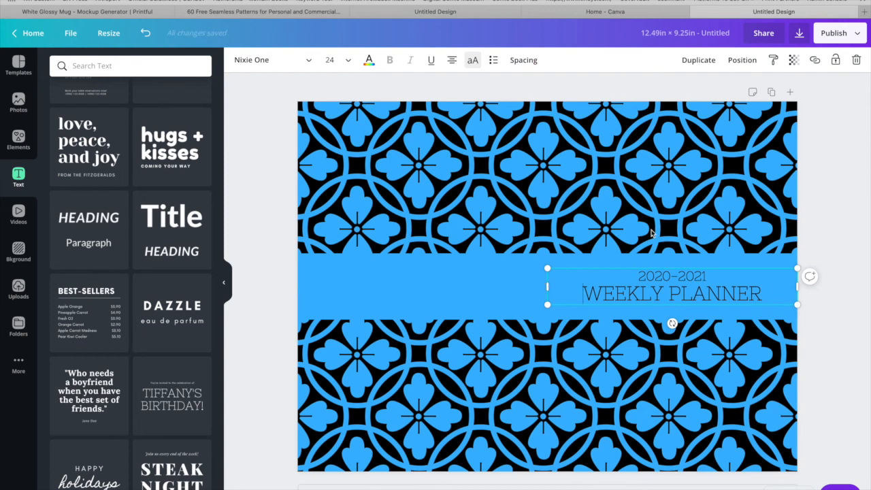
# Download the planner cover as a PDF Print file without crop marks and dismiss the publishing confirmation.
pyautogui.click(726, 317)
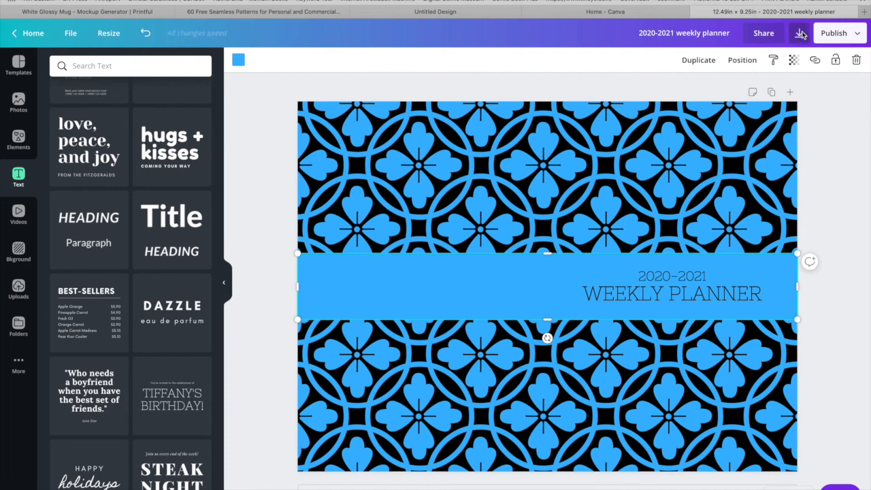
pyautogui.click(800, 33)
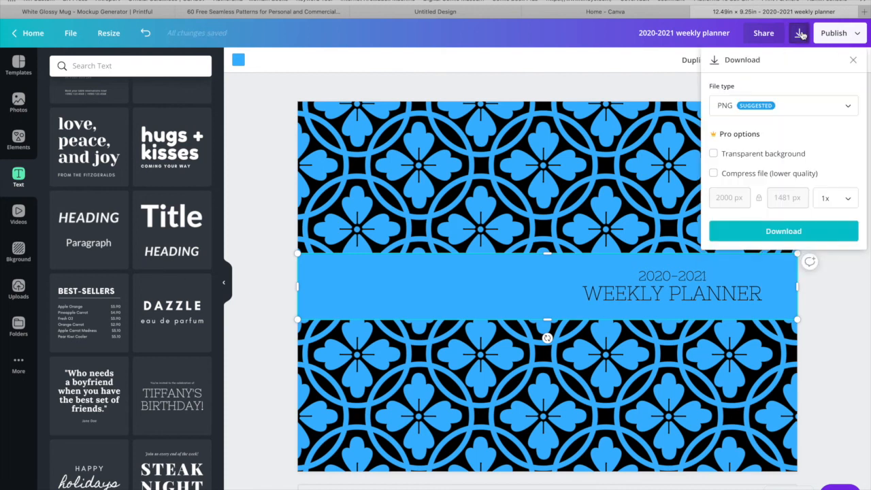
pyautogui.click(826, 107)
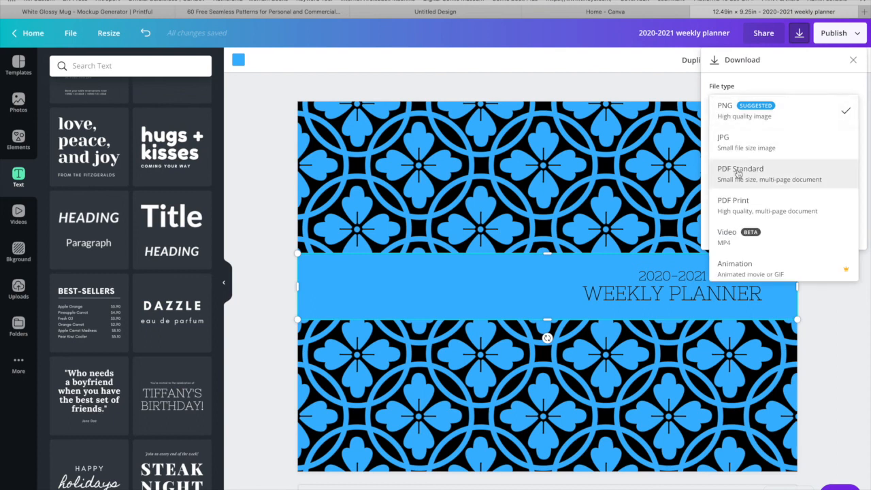
pyautogui.click(741, 206)
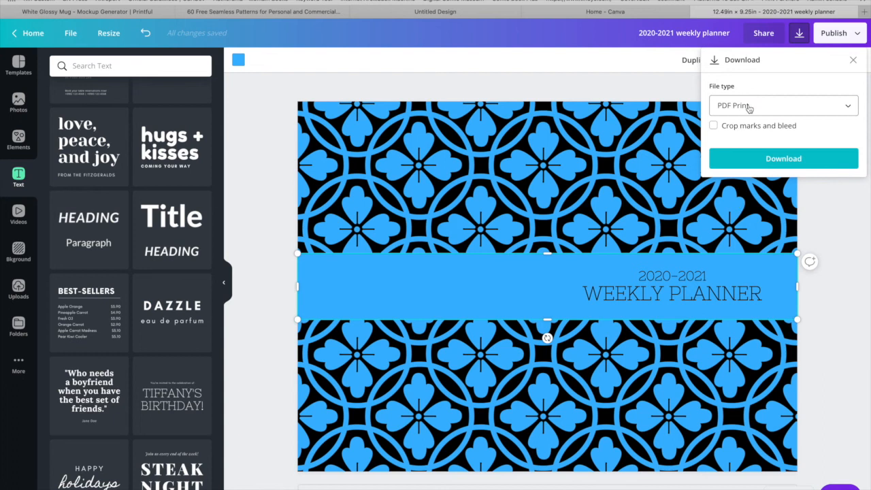
pyautogui.click(745, 166)
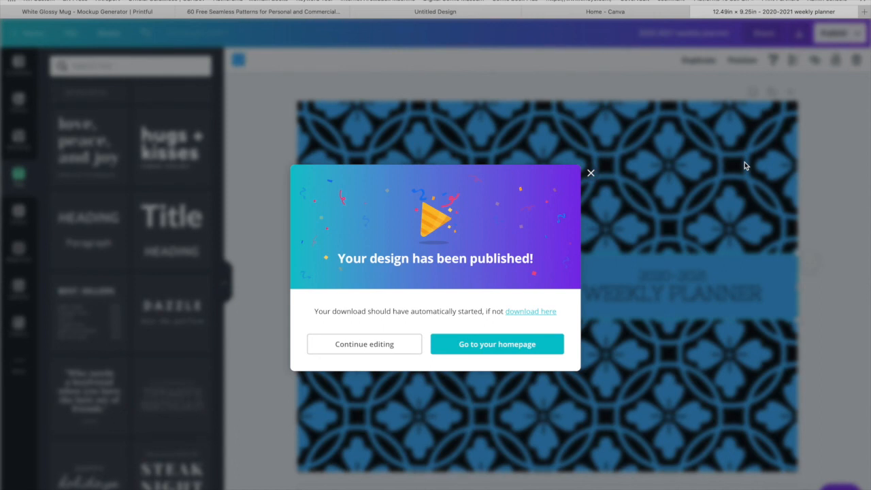
pyautogui.click(590, 174)
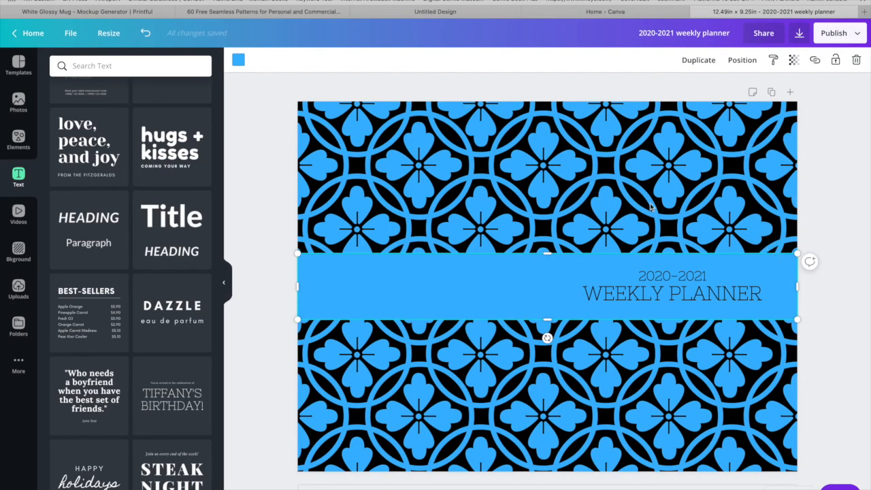